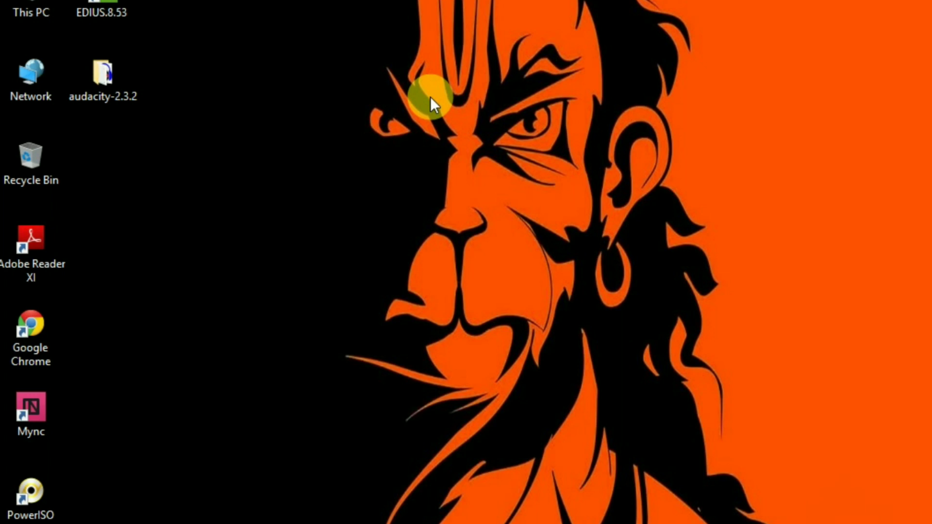
right_click(288, 0)
left_click(320, 29)
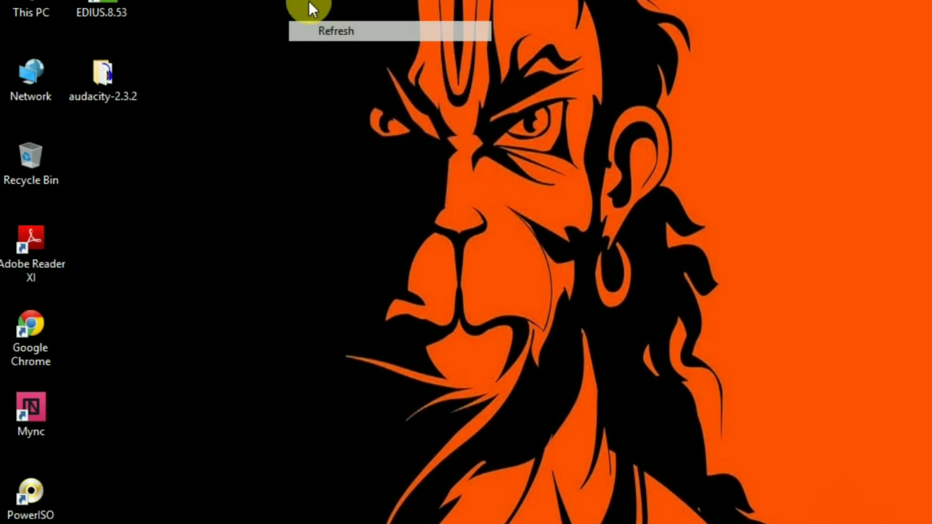
right_click(309, 1)
left_click(377, 55)
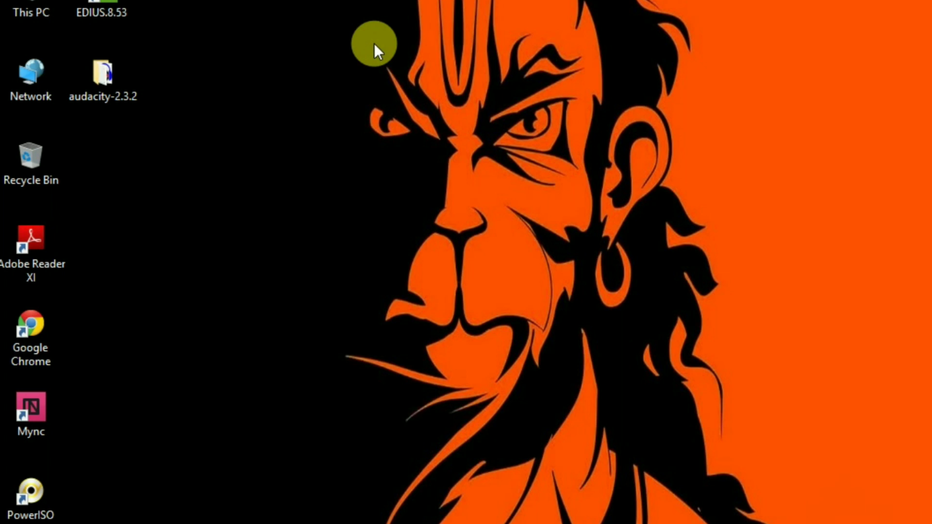
right_click(374, 42)
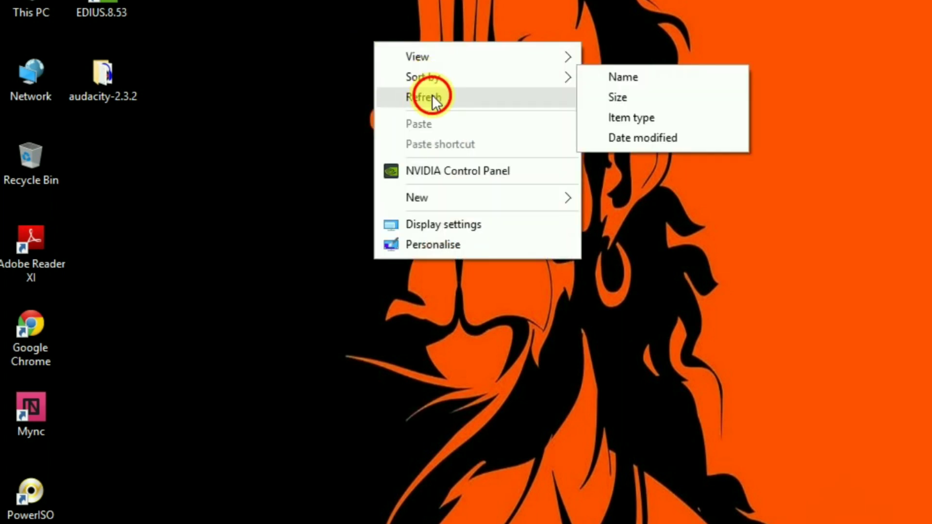
left_click(431, 95)
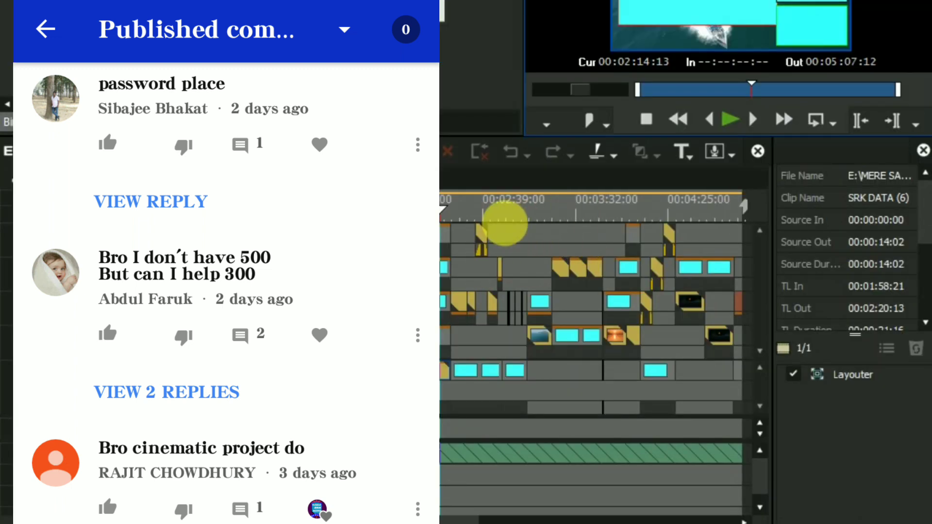
- Preview the wedding project at several timeline positions from about 00:03:18 onwards
left_click(555, 218)
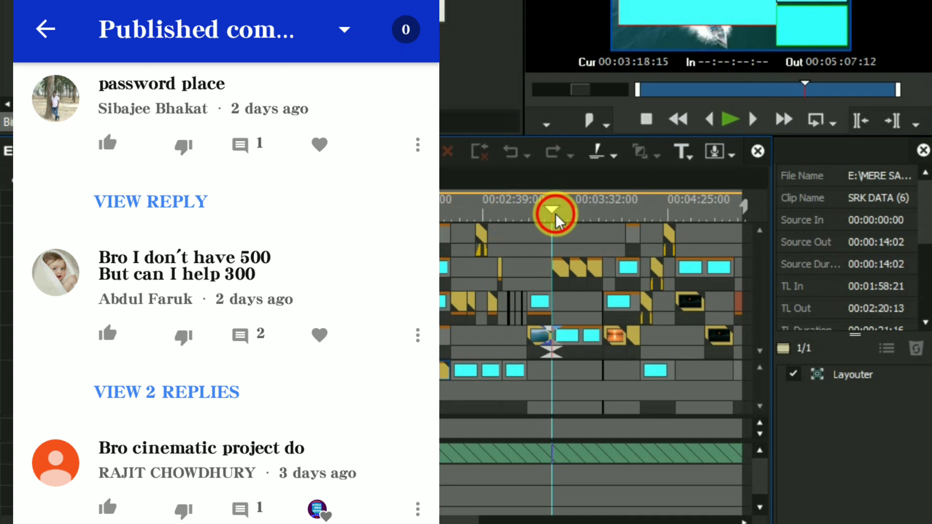
left_click(586, 211)
left_click(615, 210)
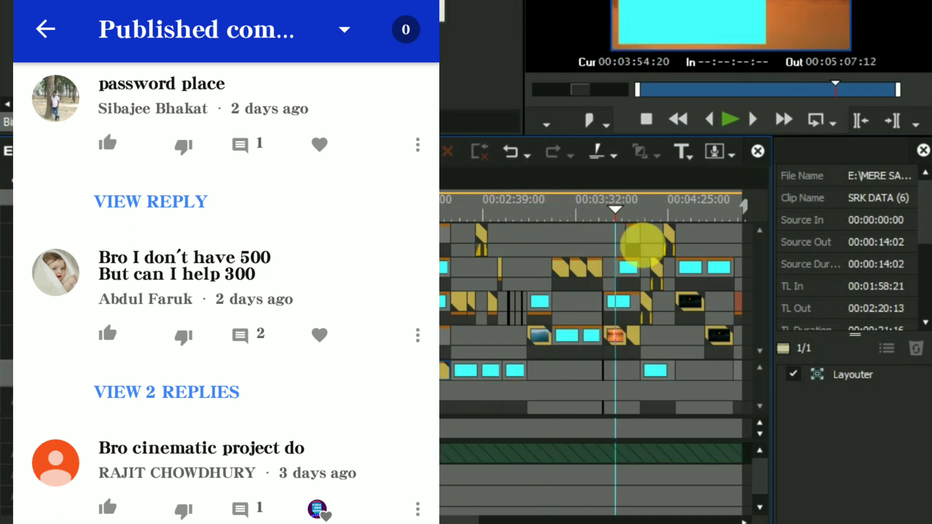
left_click(626, 213)
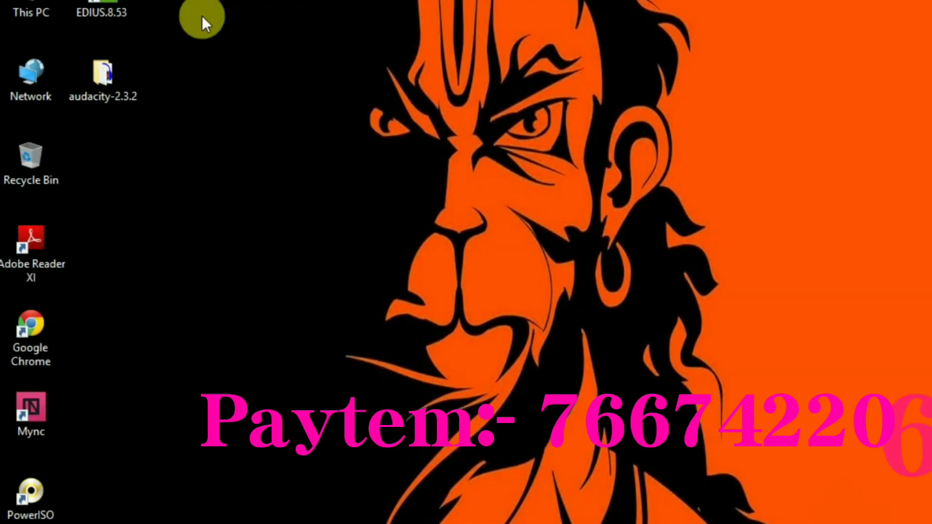
right_click(224, 3)
left_click(284, 44)
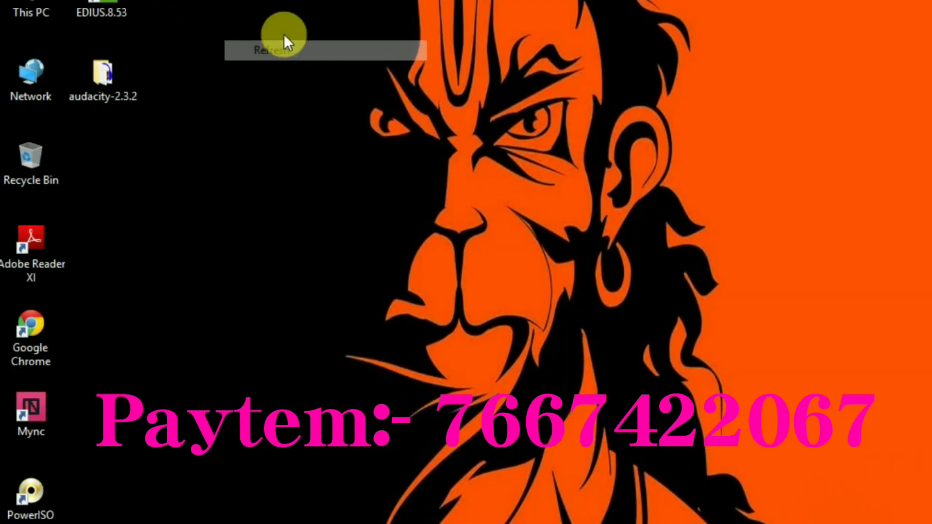
right_click(283, 34)
left_click(356, 97)
right_click(350, 41)
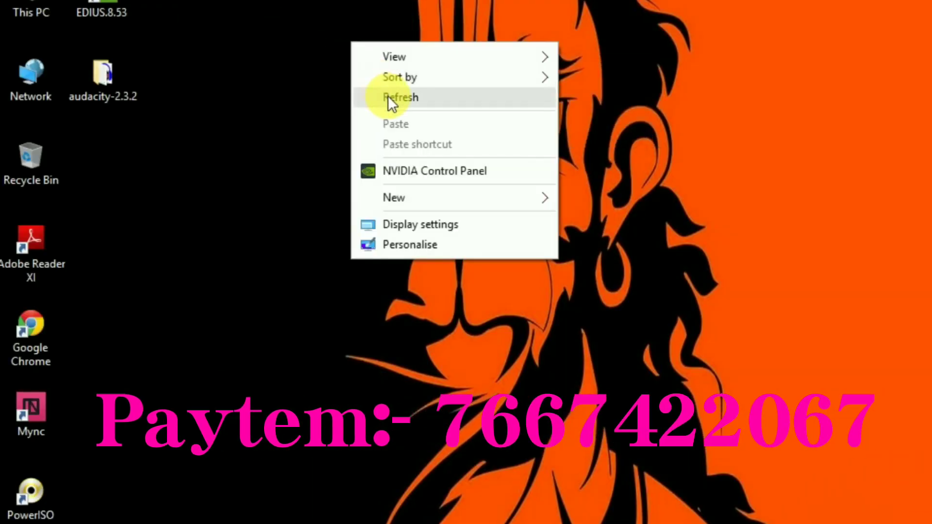
left_click(389, 95)
right_click(358, 66)
left_click(404, 125)
- Open the MERE SAPNO KE RAJKUMAR folder on Local Disk (E:) in a maximized window and show its contents as large icons
double_click(57, 10)
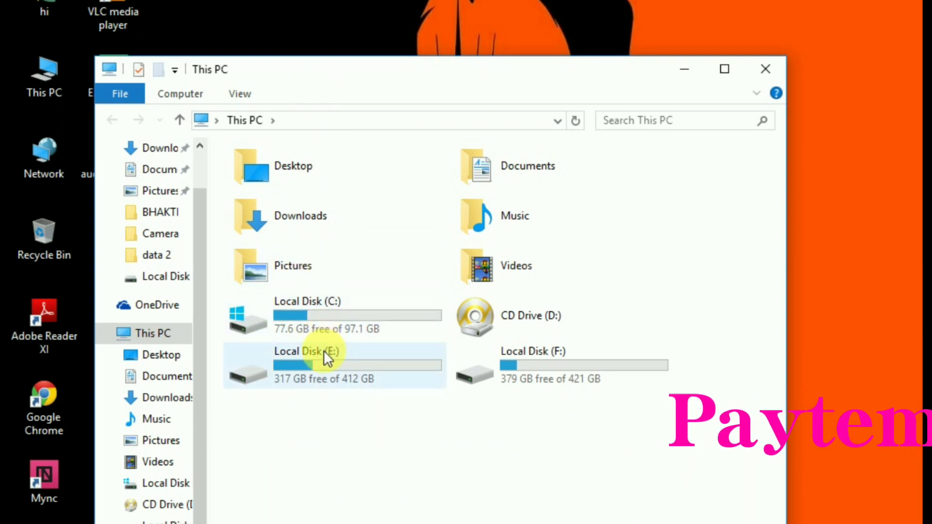
double_click(416, 367)
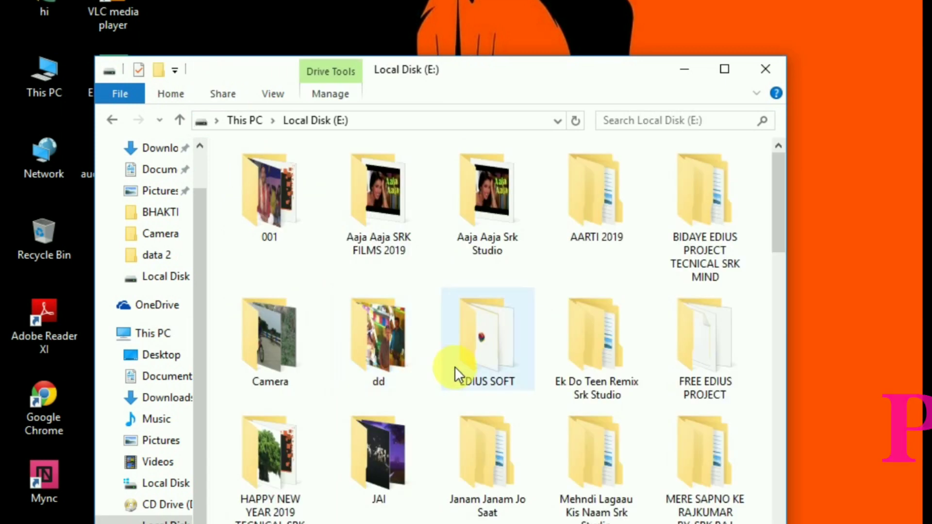
left_click(725, 70)
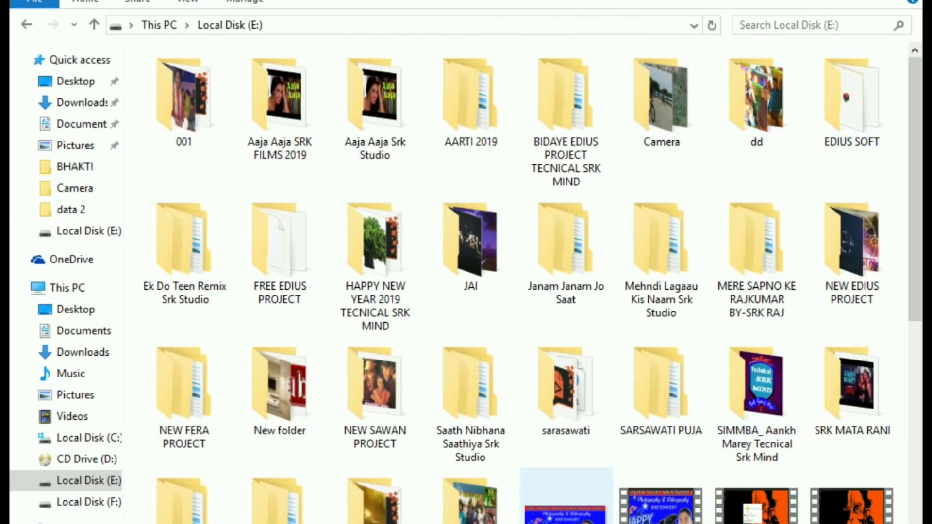
left_click(767, 295)
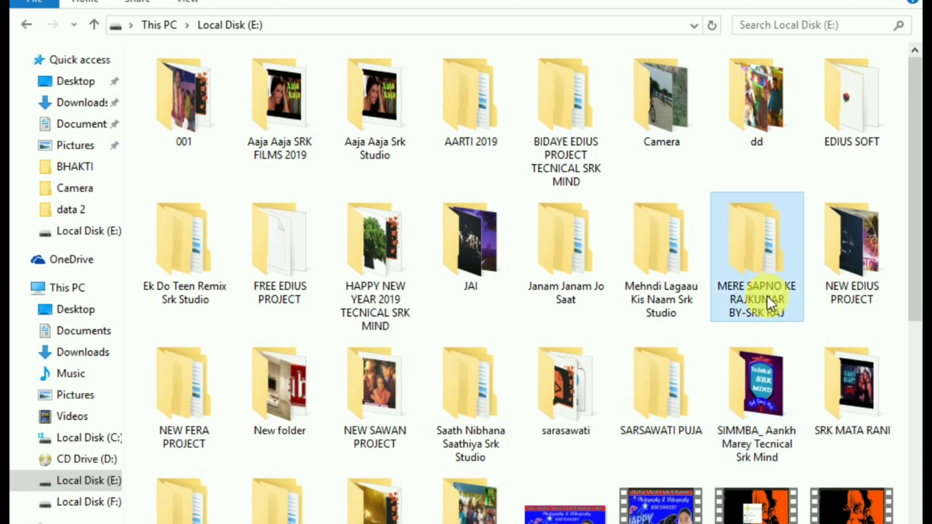
double_click(767, 263)
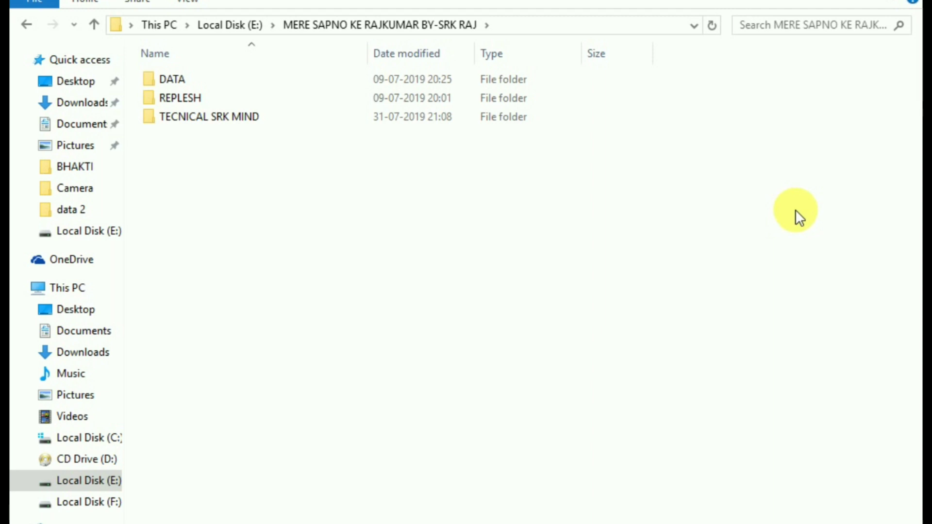
key("ctrl+shift+2")
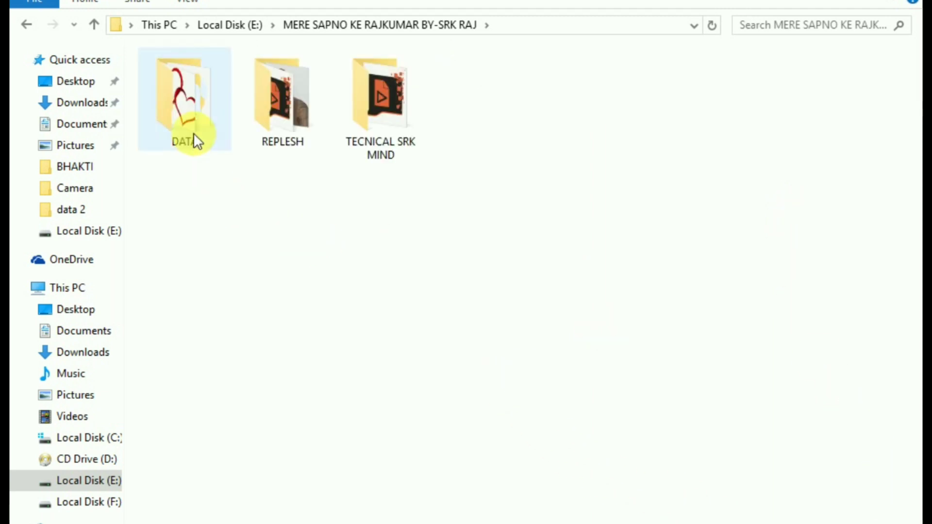
- Open the TECNICAL SRK MIND subfolder and show its contents as large icons
double_click(386, 141)
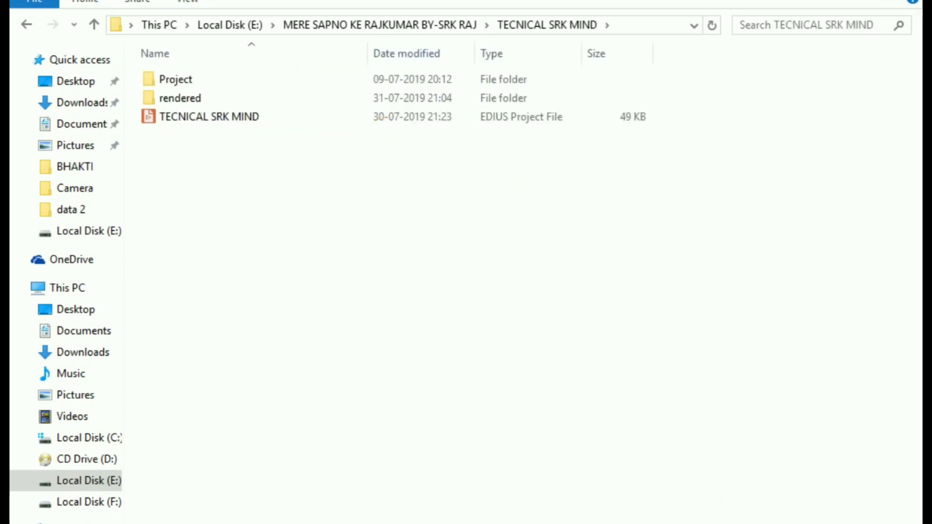
key("ctrl+shift+2")
left_click(275, 127)
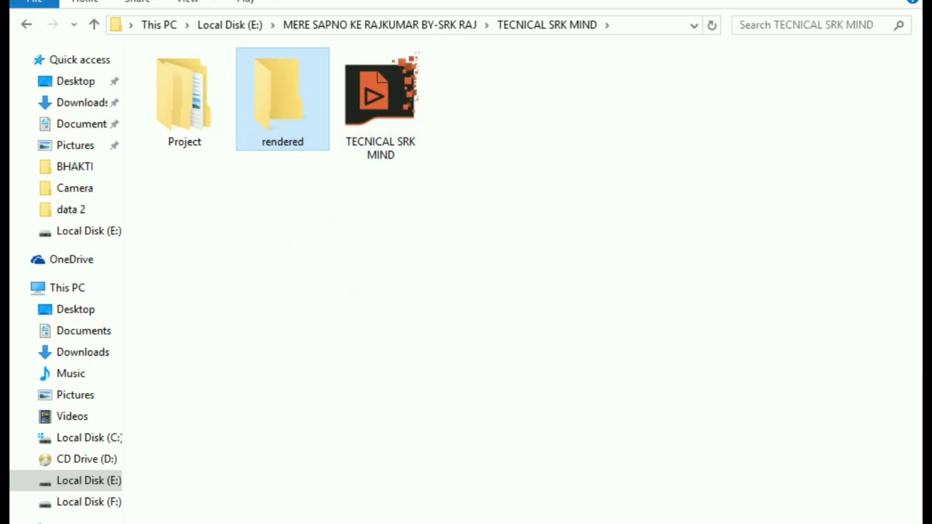
left_click(286, 376)
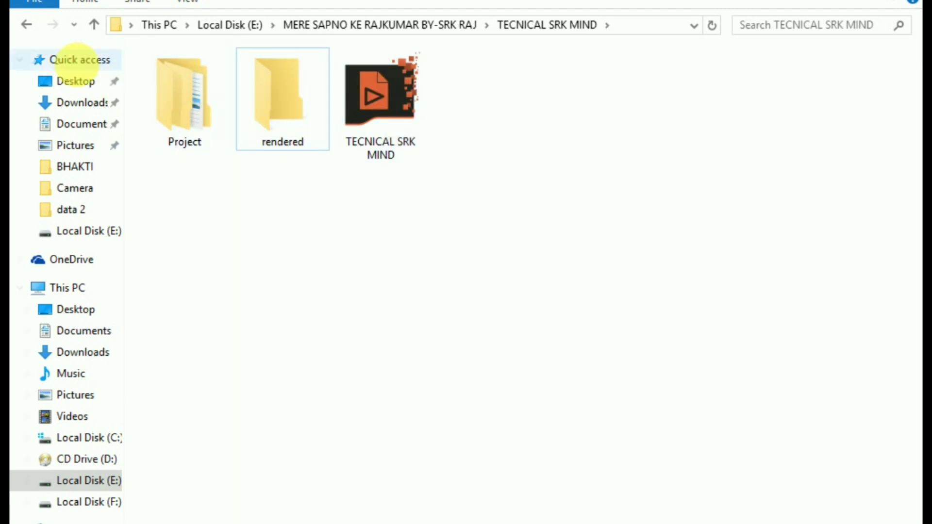
- Look through the media files in the DATA subfolder and return to the main project folder
left_click(28, 24)
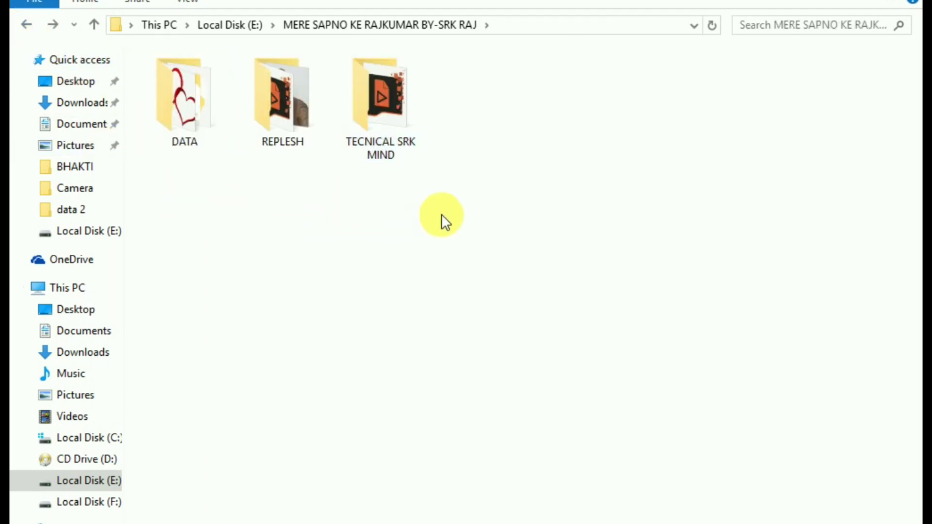
double_click(179, 119)
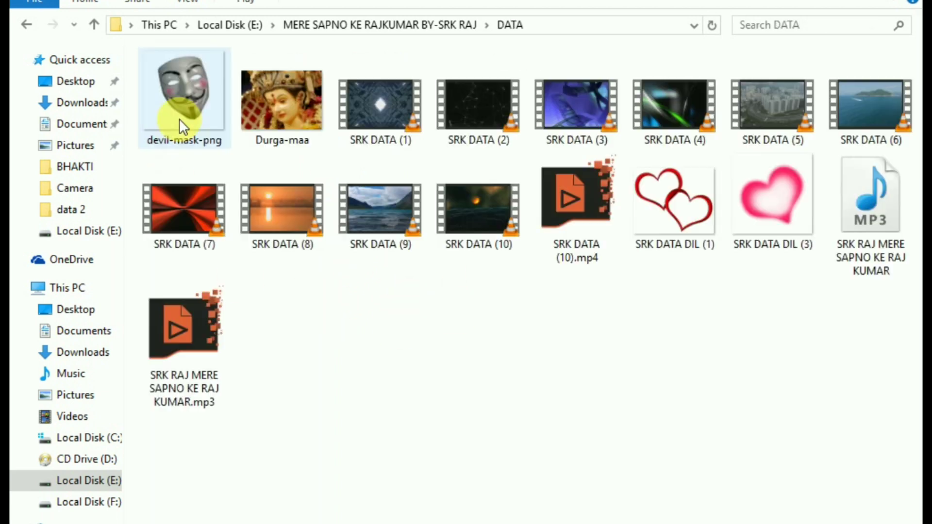
left_click(27, 25)
left_click(313, 357)
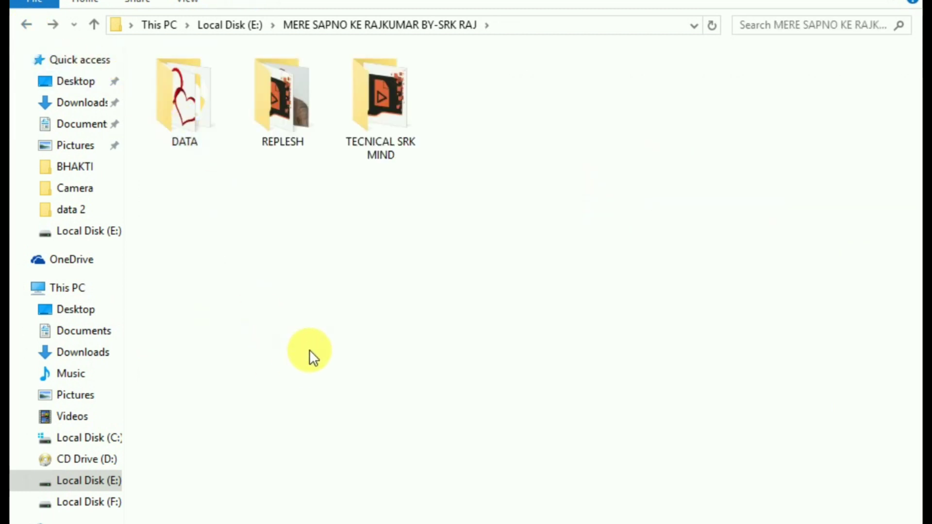
- Open the TECNICAL SRK MIND project file from its subfolder in EDIUS
left_click(381, 160)
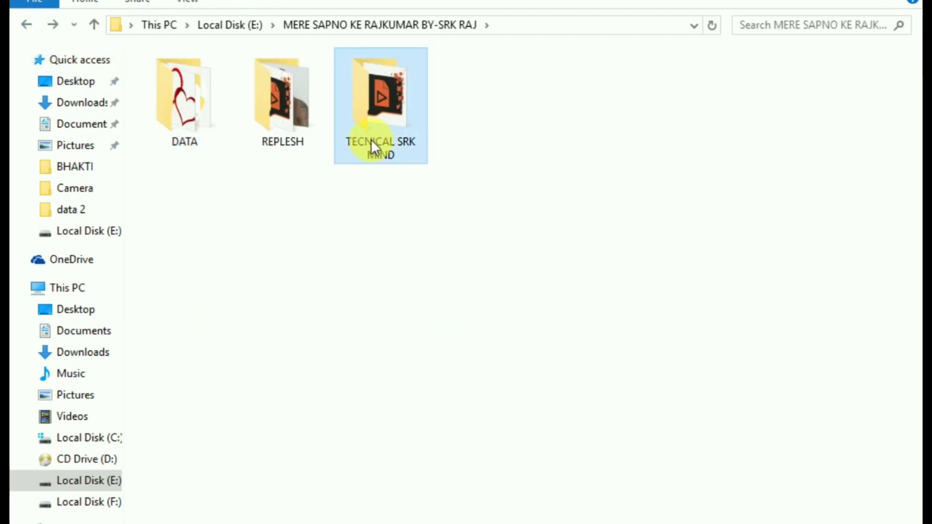
double_click(398, 118)
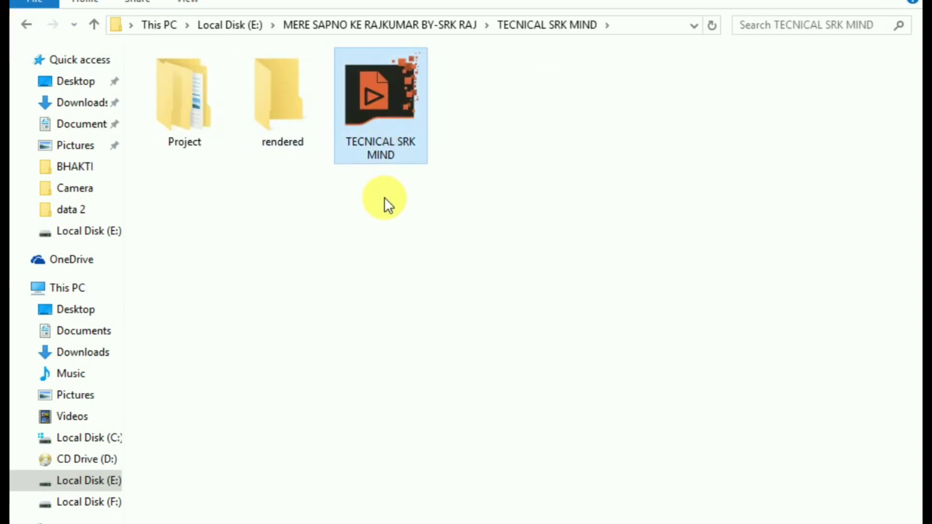
left_click_drag(383, 197, 392, 115)
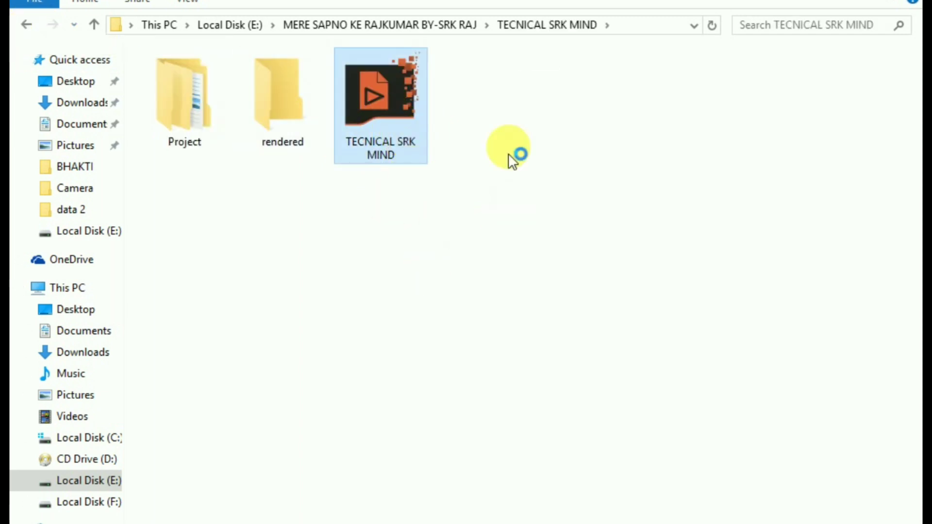
double_click(409, 147)
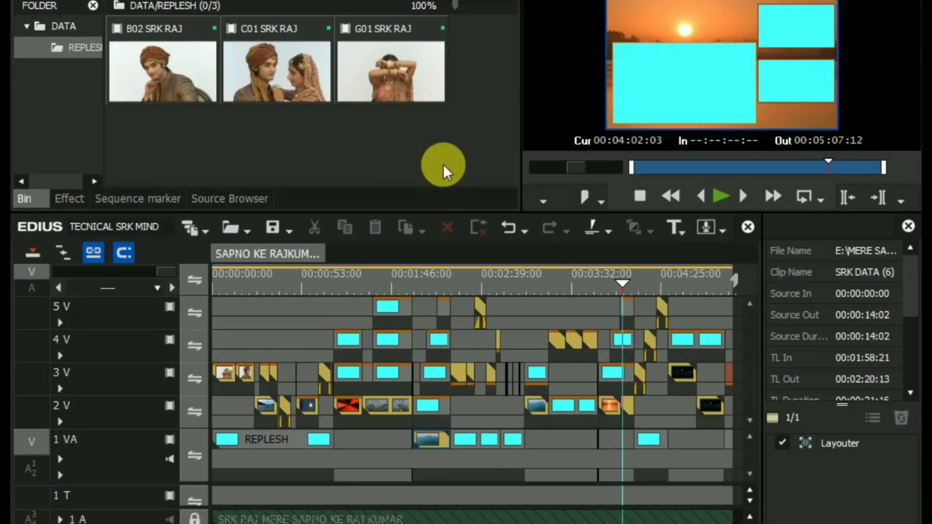
- Move the timeline cursor to 00:01:43:16 and examine that frame in full-screen preview before returning to the editing layout
left_click_drag(450, 269, 388, 276)
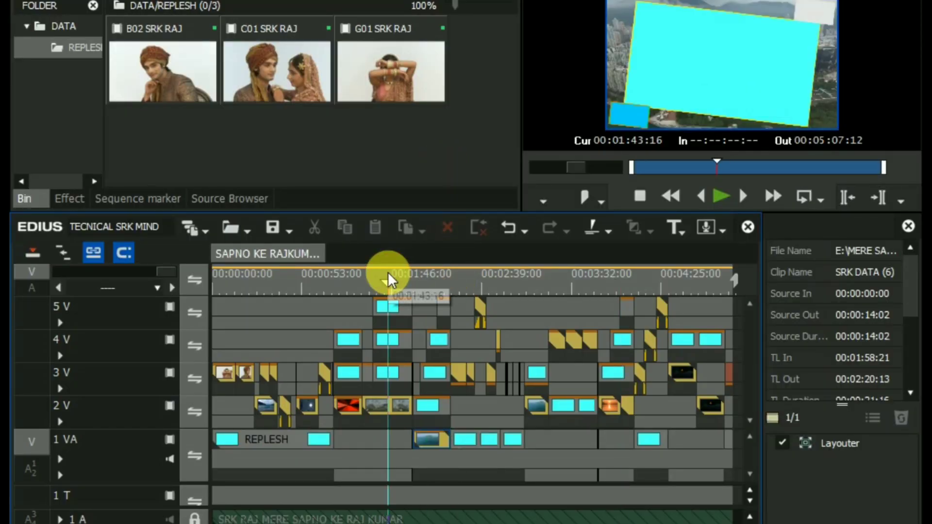
double_click(697, 69)
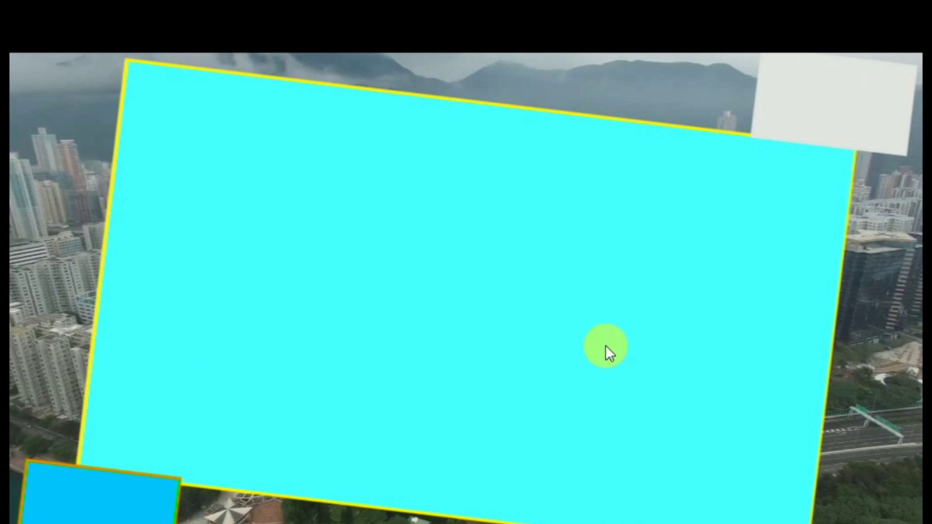
double_click(399, 326)
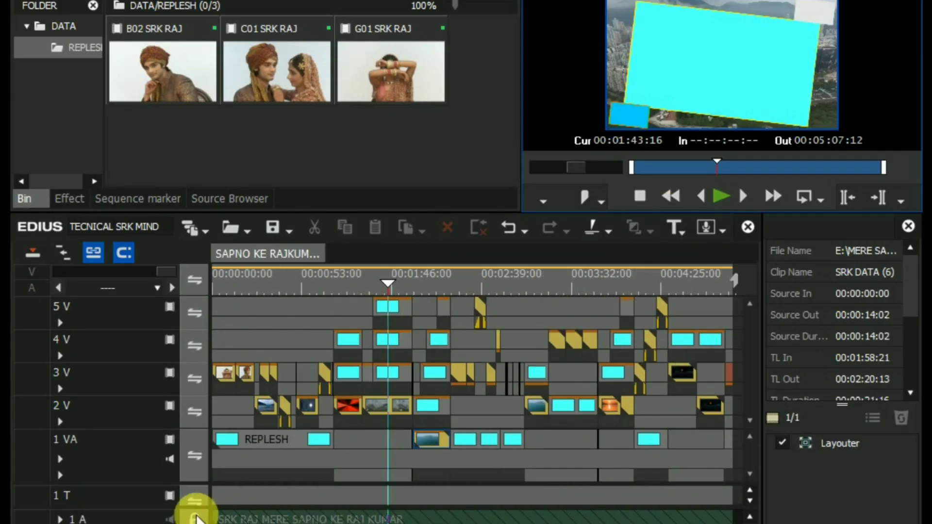
left_click(169, 518)
left_click(169, 519)
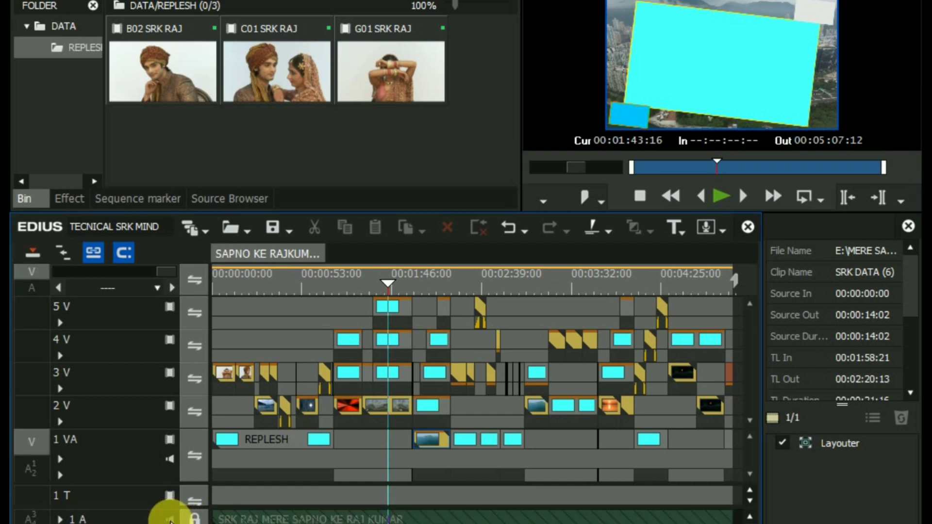
left_click(169, 519)
left_click(169, 518)
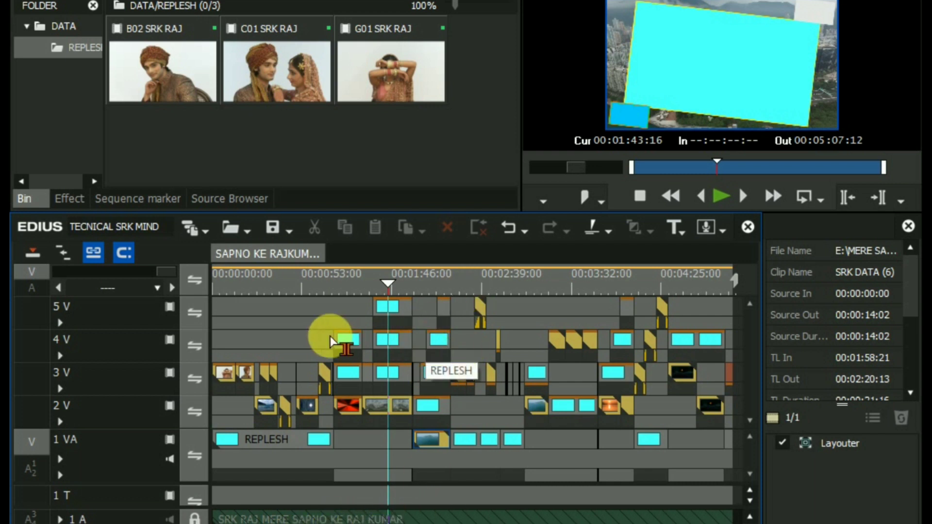
- Preview the sequence at several timeline positions, finishing at 00:01:44:17
left_click(331, 277)
left_click(399, 278)
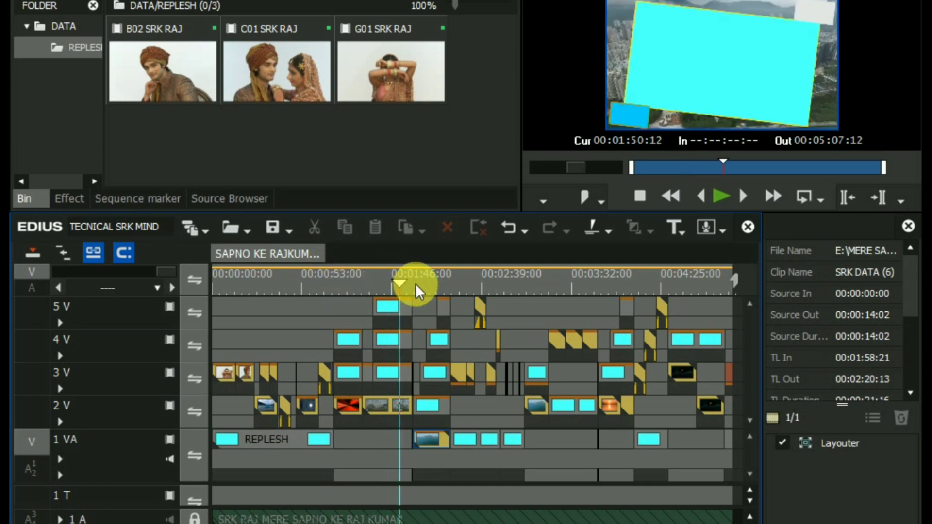
left_click(506, 287)
left_click(583, 287)
left_click(390, 277)
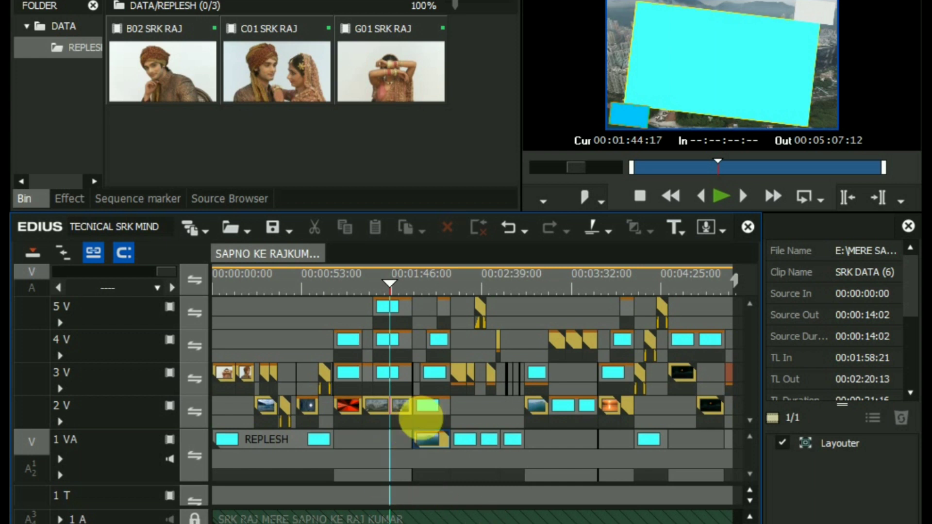
- Select three REPLESH placeholder clips on track 3 V one by one to inspect their properties and effects
left_click(389, 374)
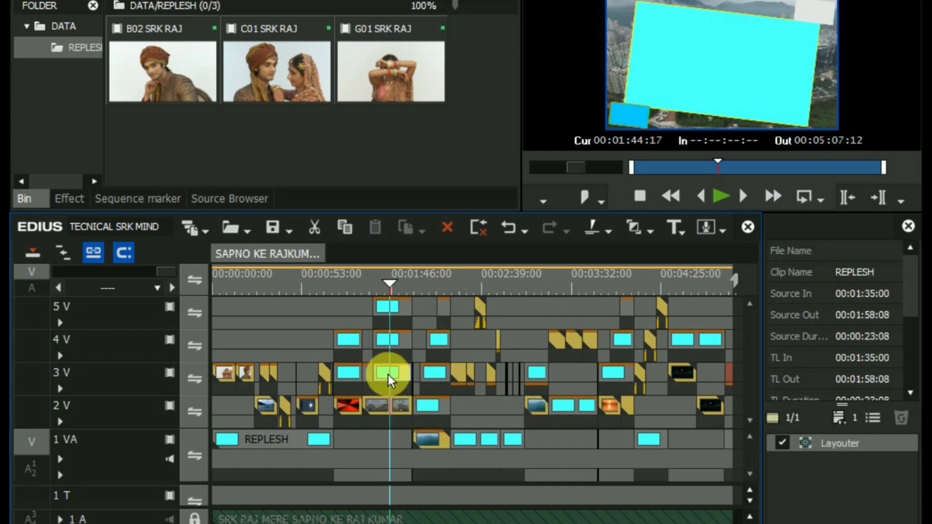
left_click(442, 374)
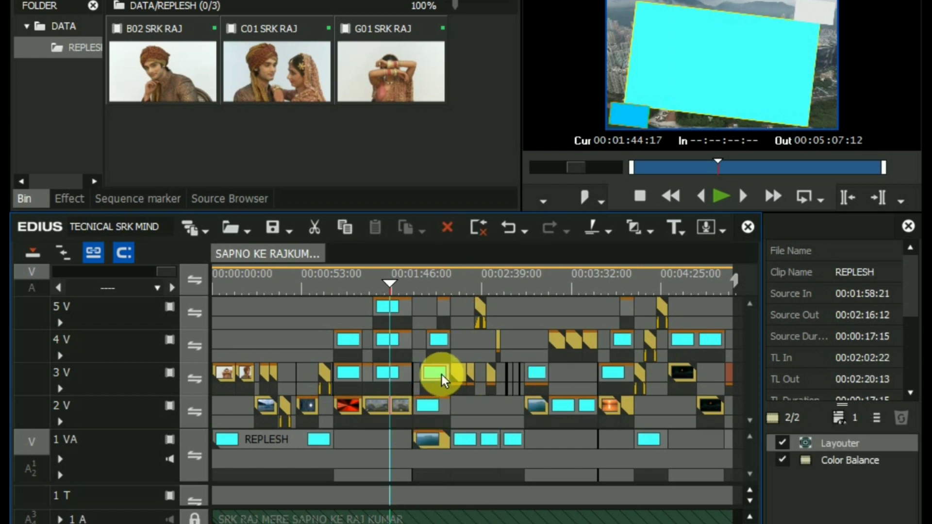
left_click(354, 370)
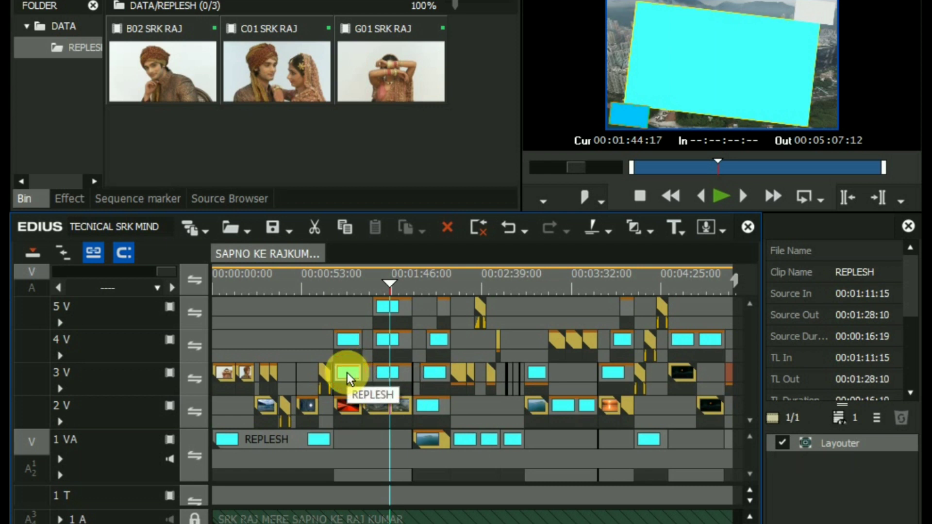
- Open the REPLESH placeholder sequence from track 3 V and browse for bin clips to add in New folder (2) inside drive E's Camera folder
double_click(348, 374)
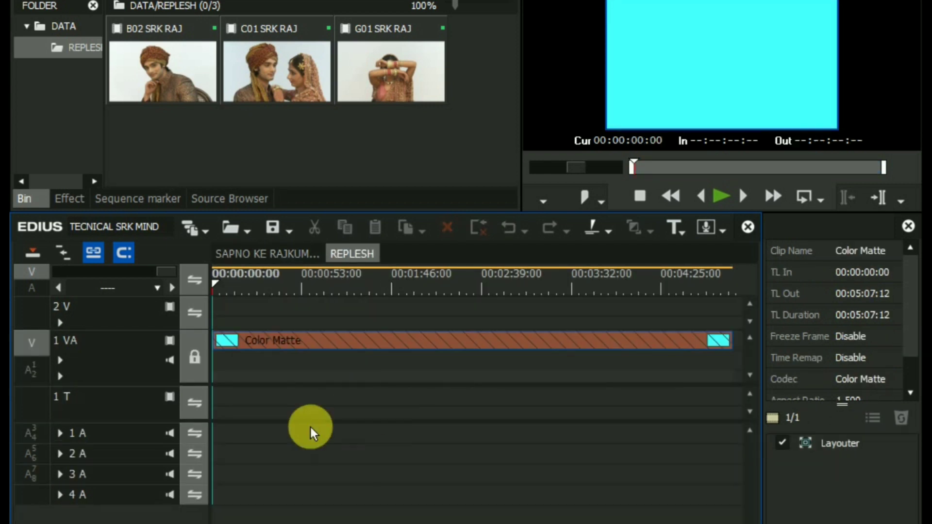
double_click(151, 159)
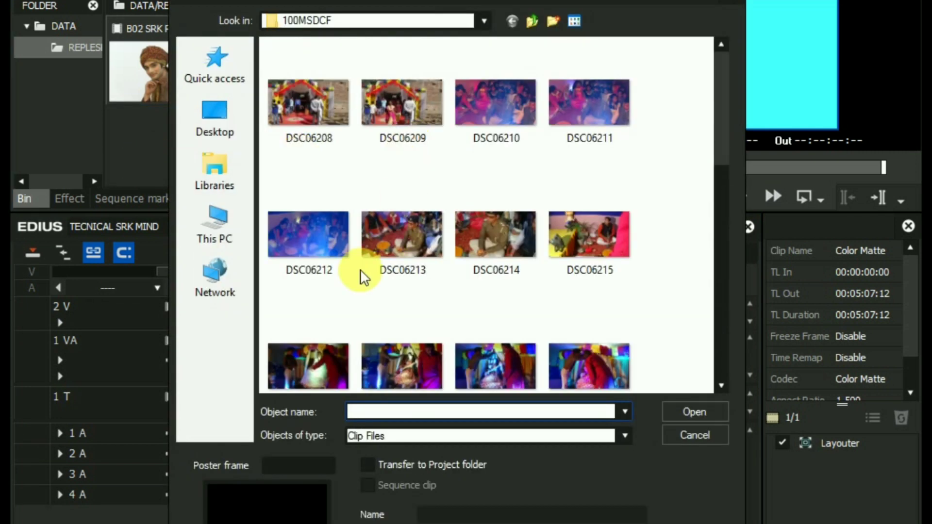
left_click(208, 215)
double_click(397, 333)
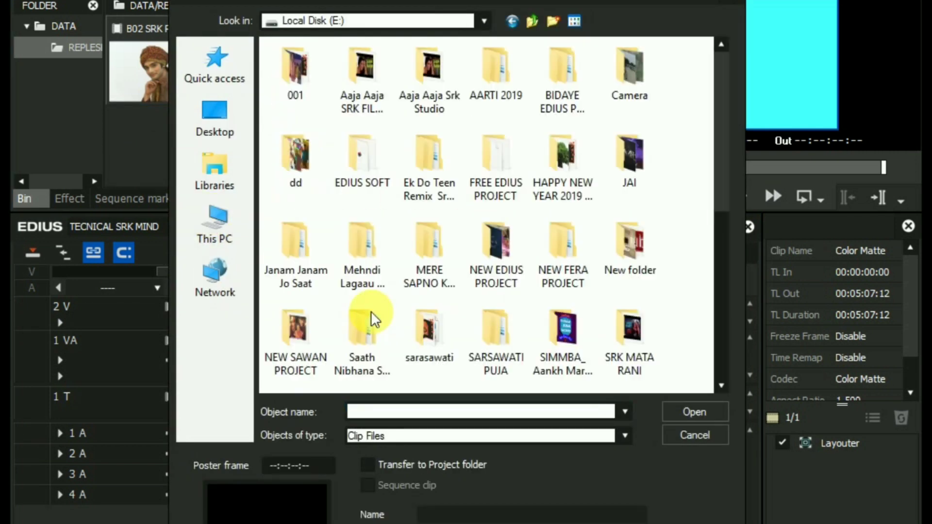
double_click(624, 79)
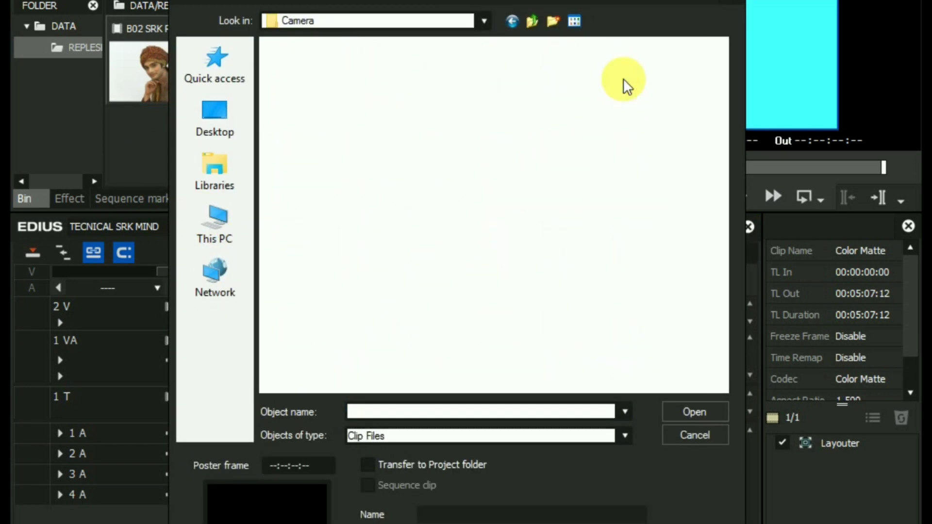
left_click(533, 21)
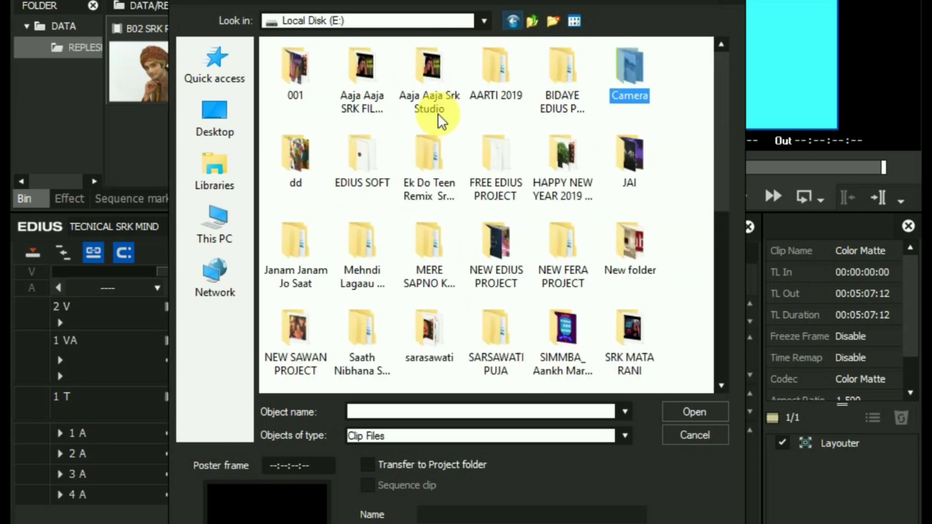
double_click(297, 153)
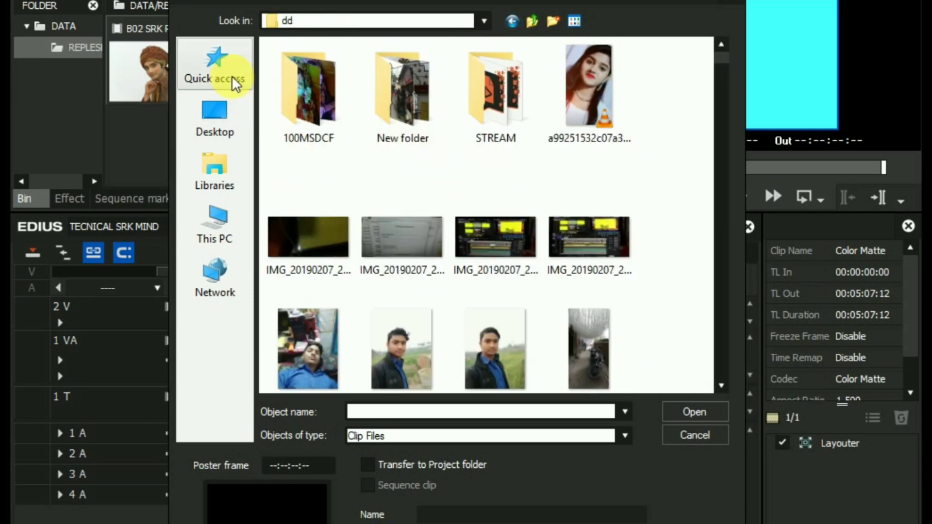
left_click(508, 25)
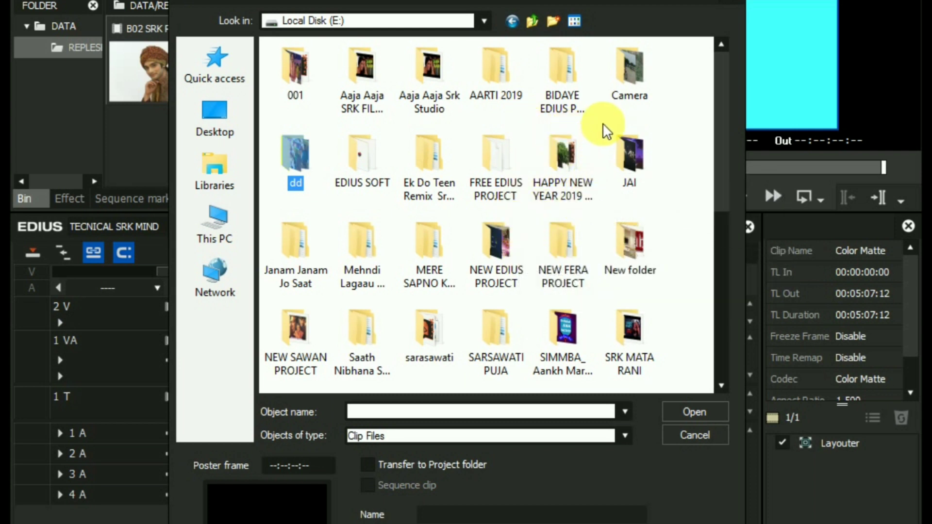
double_click(630, 84)
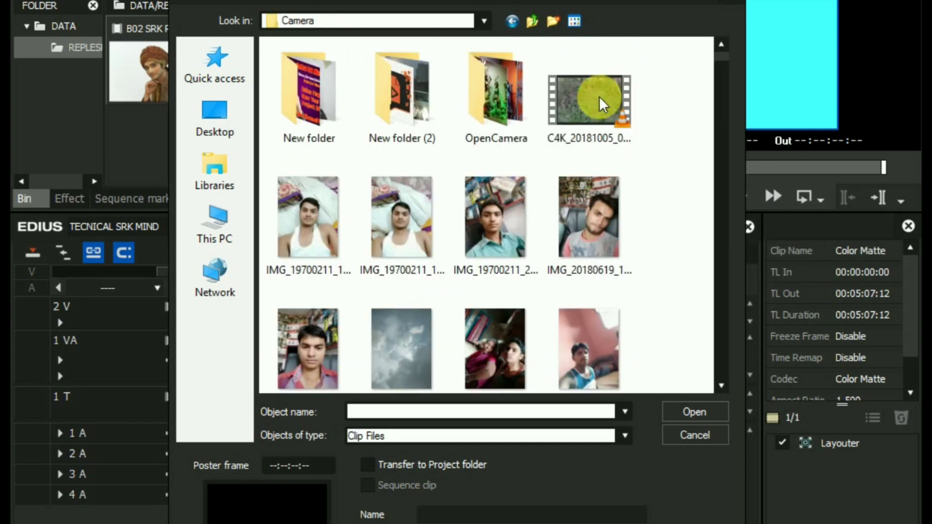
double_click(416, 115)
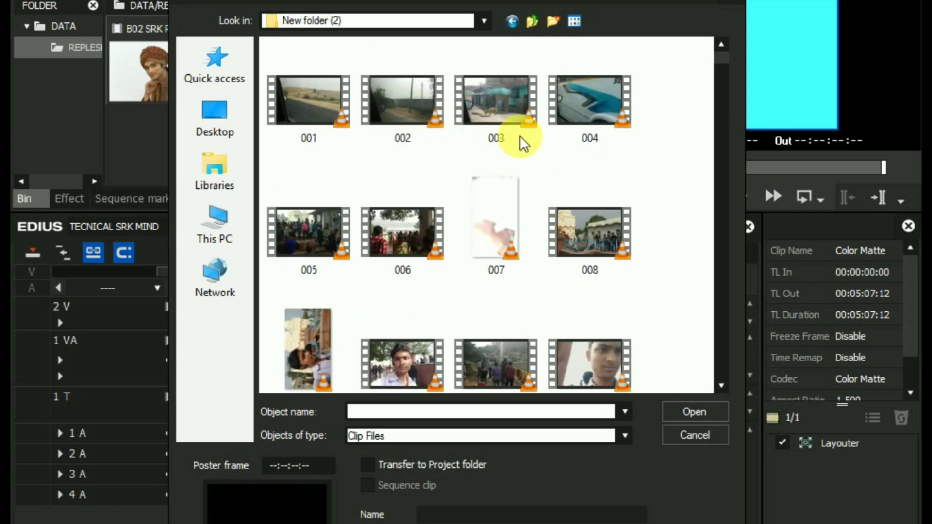
- Import the video clips 037, 038, 039 and 040 into the REPLESH bin folder
scroll(533, 142, "down", 5)
scroll(632, 175, "down", 3)
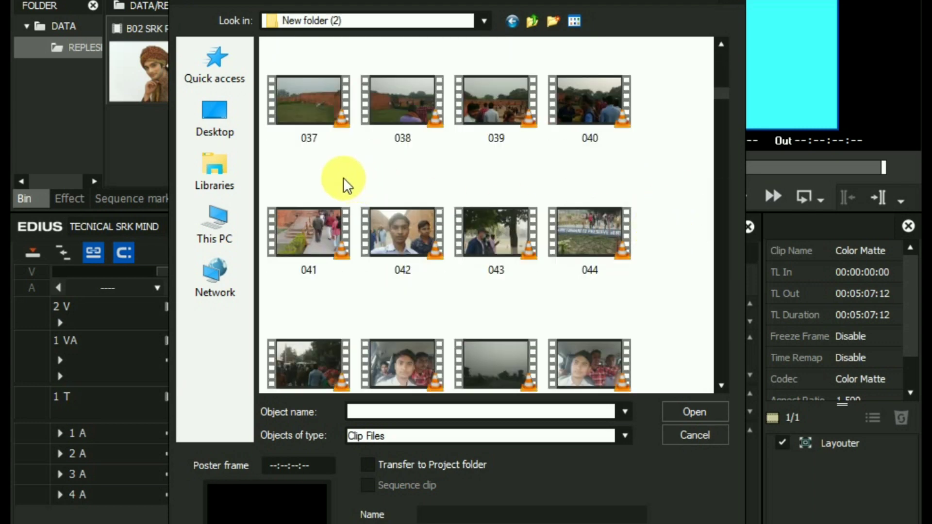
left_click_drag(351, 145, 581, 113)
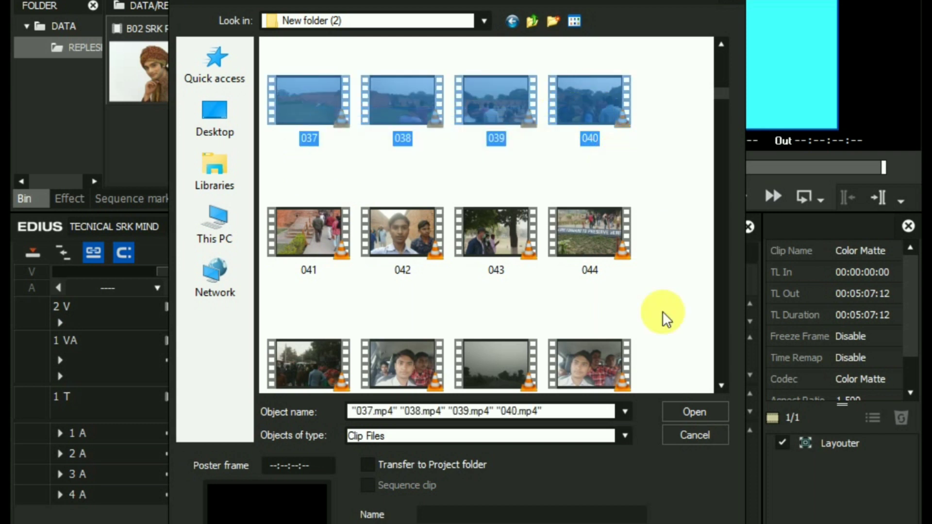
left_click(693, 412)
- Place the imported clips 037 to 040 at the start of track 2 V and remove them from the track again
left_click_drag(188, 147, 197, 308)
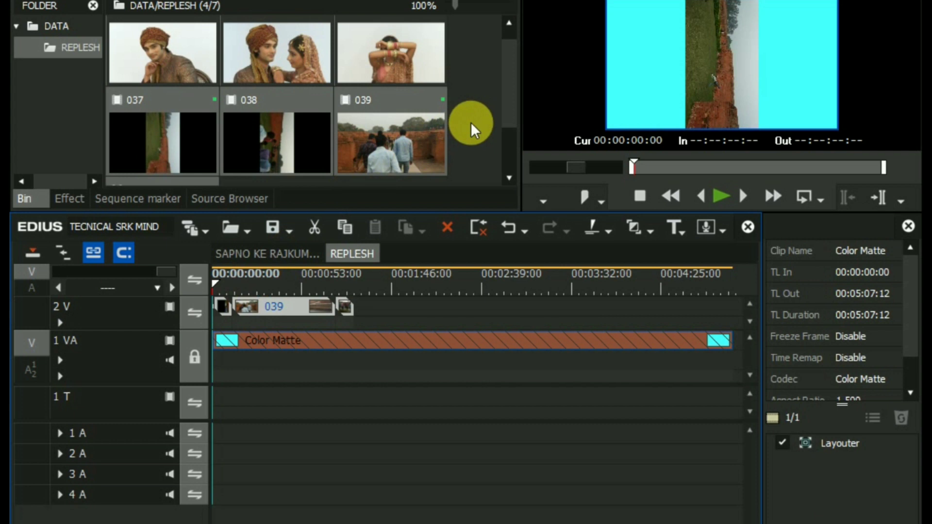
left_click_drag(401, 308, 187, 292)
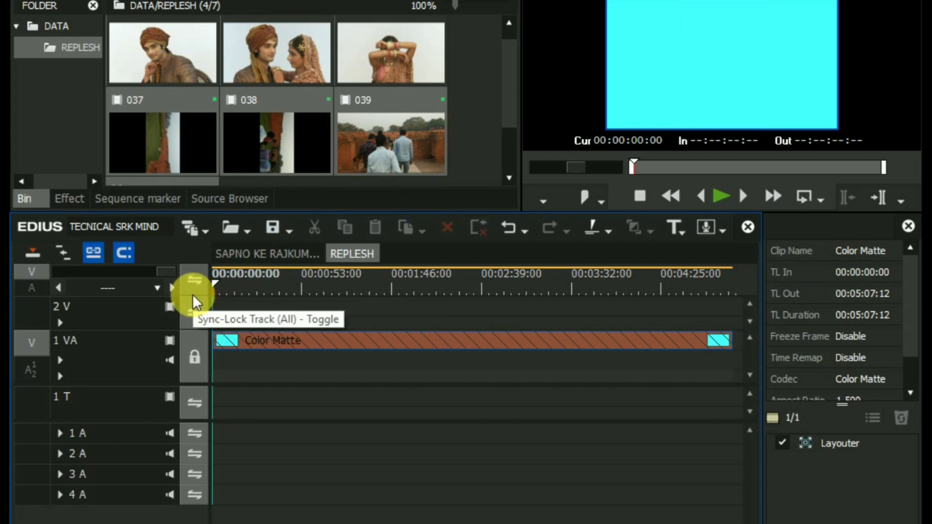
- Import the video clips 025, 026, 027 and 028 from New folder (2) into the REPLESH bin folder
double_click(459, 147)
scroll(574, 210, "down", 5)
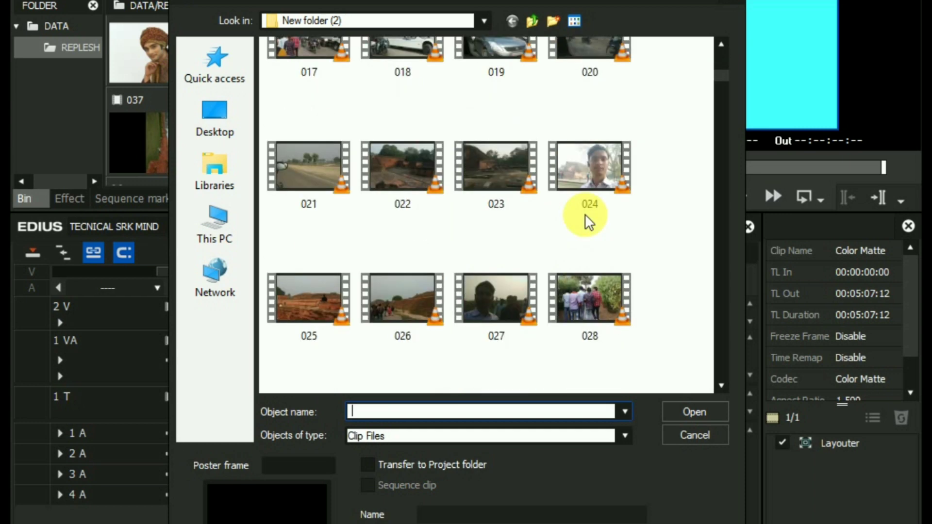
left_click_drag(640, 315, 272, 317)
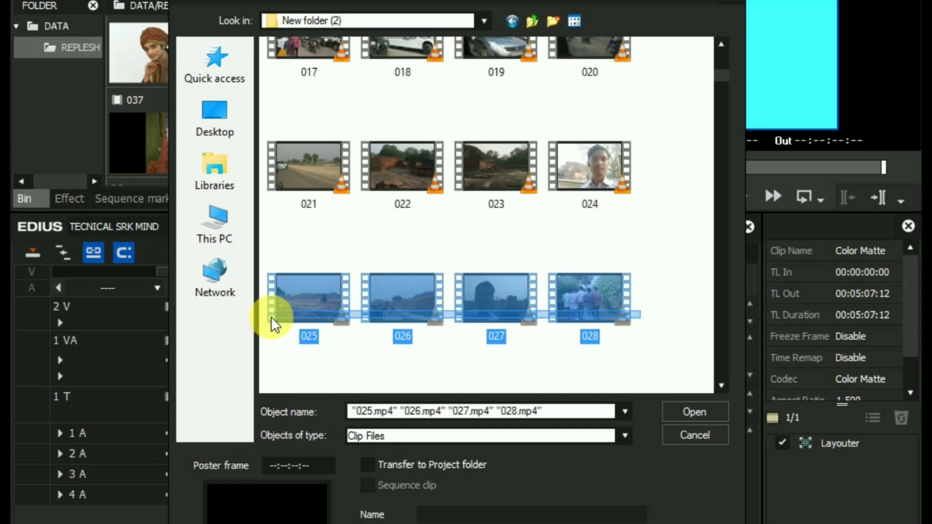
left_click(687, 407)
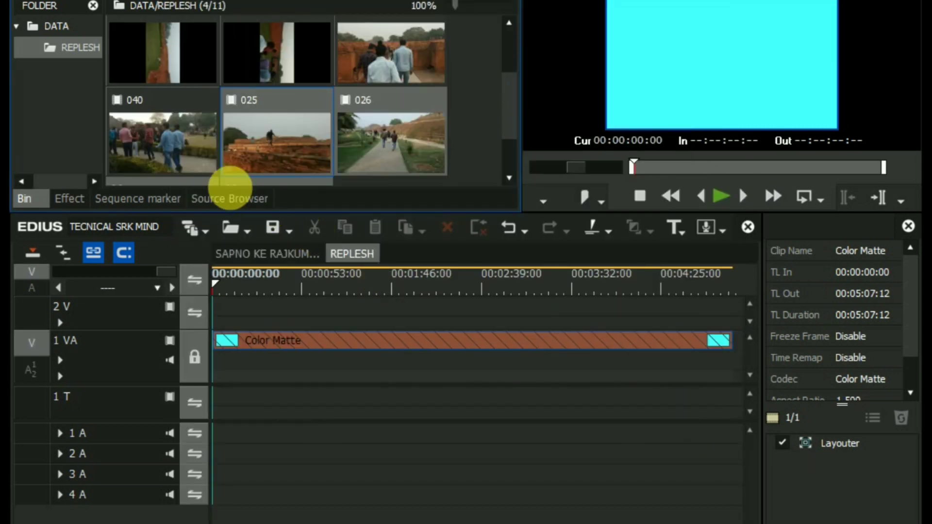
- Place clips 025, 026 and 028 end to end on track 2 V above the Color Matte, starting at 00:00:00:00
left_click_drag(179, 149, 241, 230)
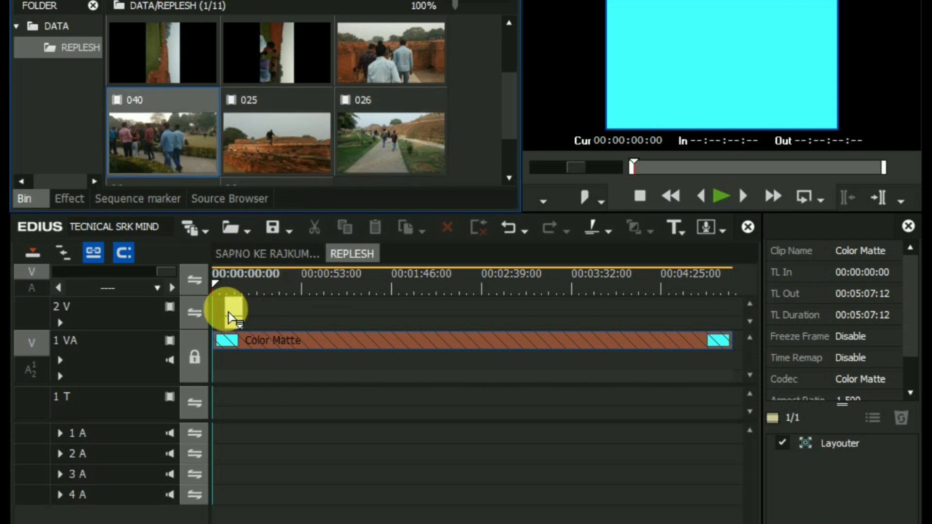
left_click_drag(242, 152, 214, 311)
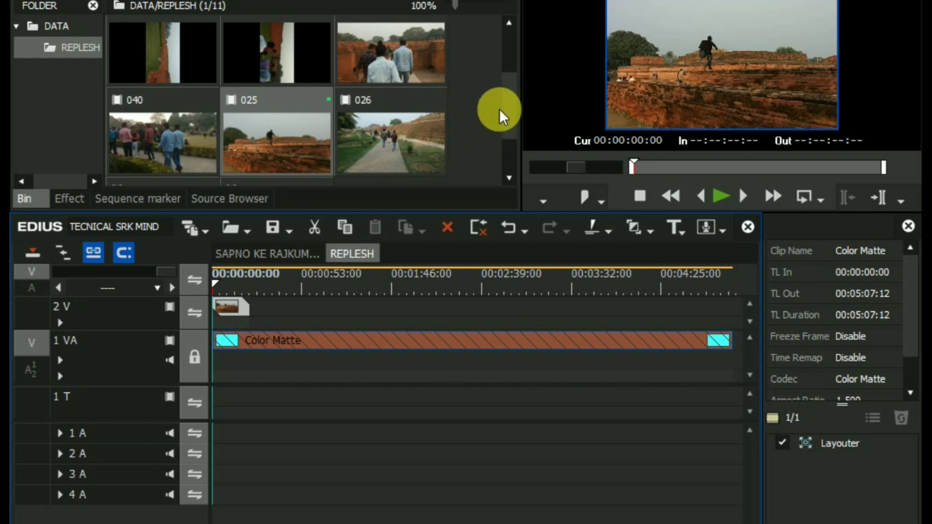
scroll(513, 105, "down", 3)
left_click_drag(380, 56, 245, 308)
scroll(382, 94, "down", 2)
left_click_drag(319, 136, 284, 307)
- Import clips 022 and 023 from New folder (2) and place them directly after clip 028 on track 2 V
double_click(382, 150)
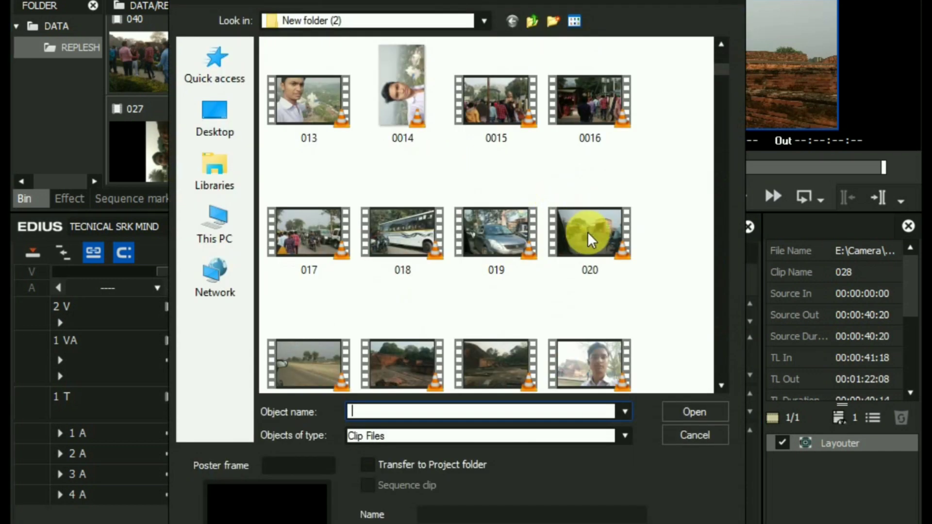
scroll(612, 290, "down", 3)
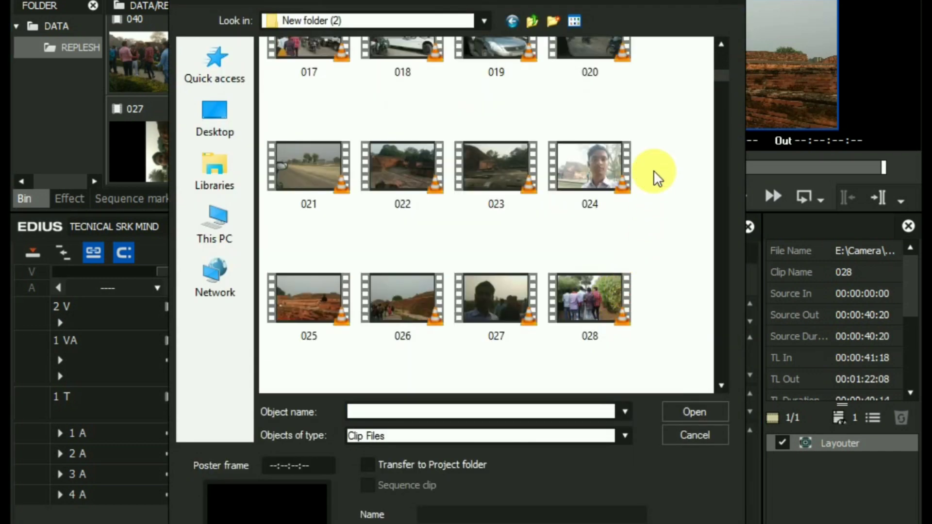
left_click_drag(653, 171, 627, 181)
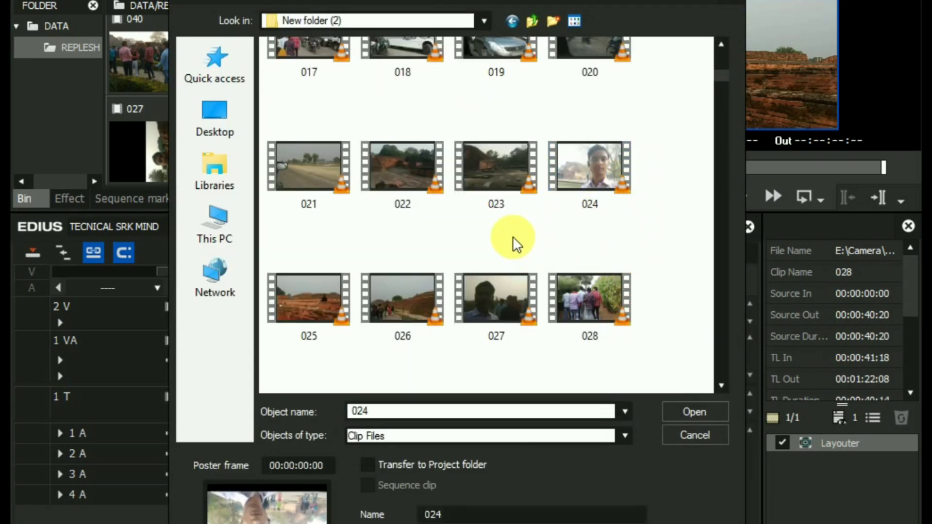
left_click_drag(513, 237, 405, 180)
left_click(703, 412)
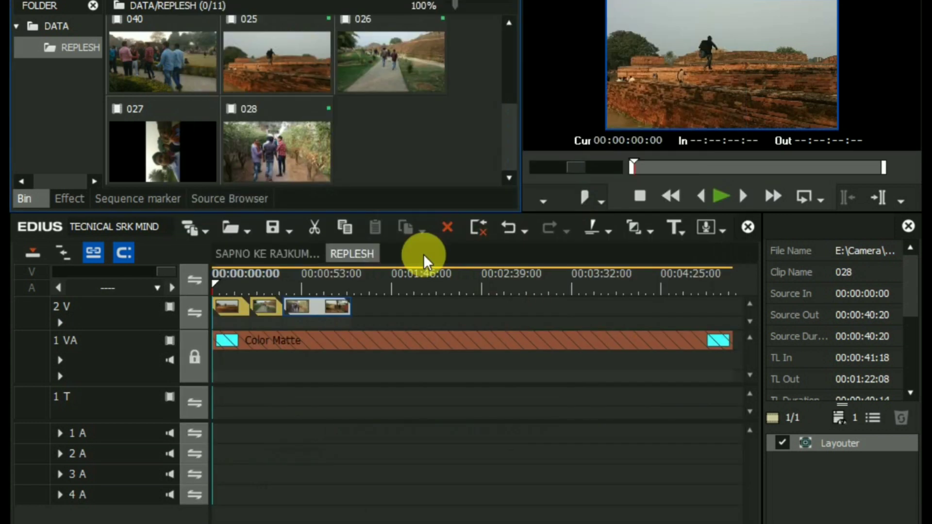
left_click_drag(365, 157, 358, 316)
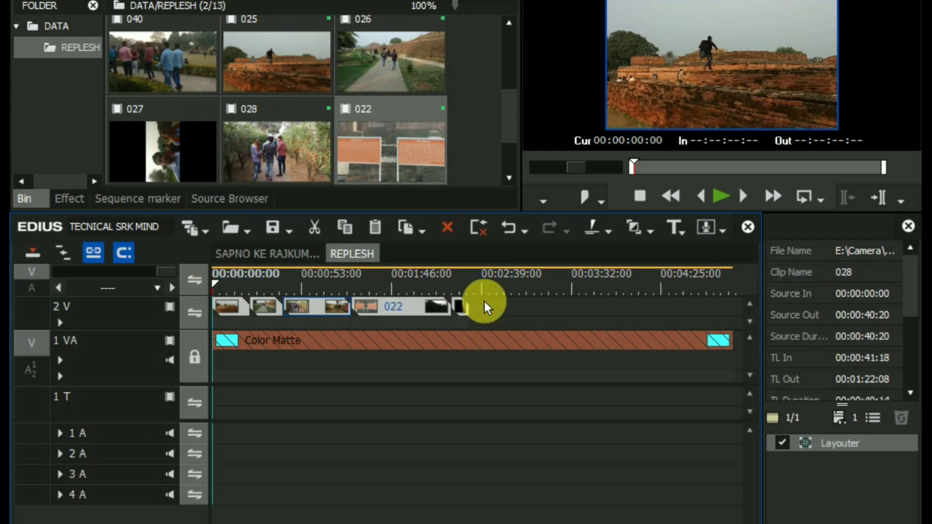
- Copy all the clips on track 2 V and paste them on the same track at 00:02:31:16
left_click(470, 282)
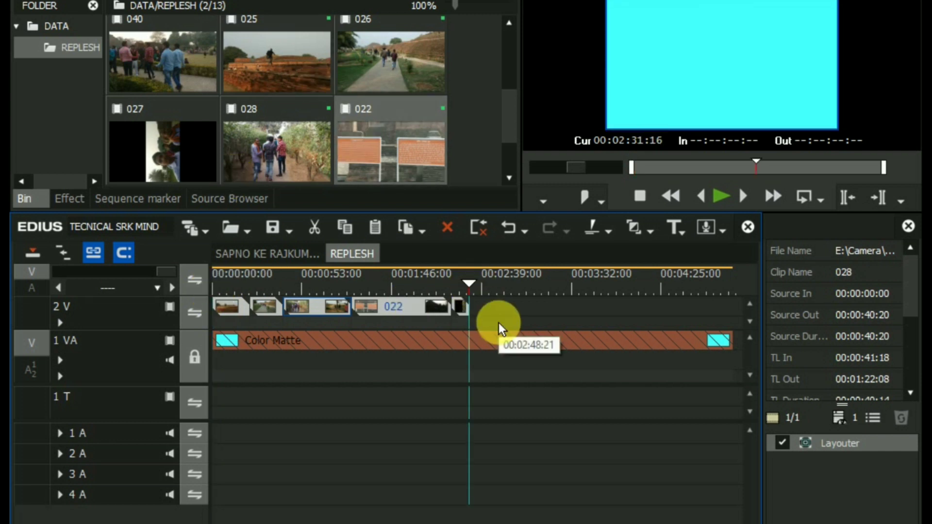
left_click(100, 322)
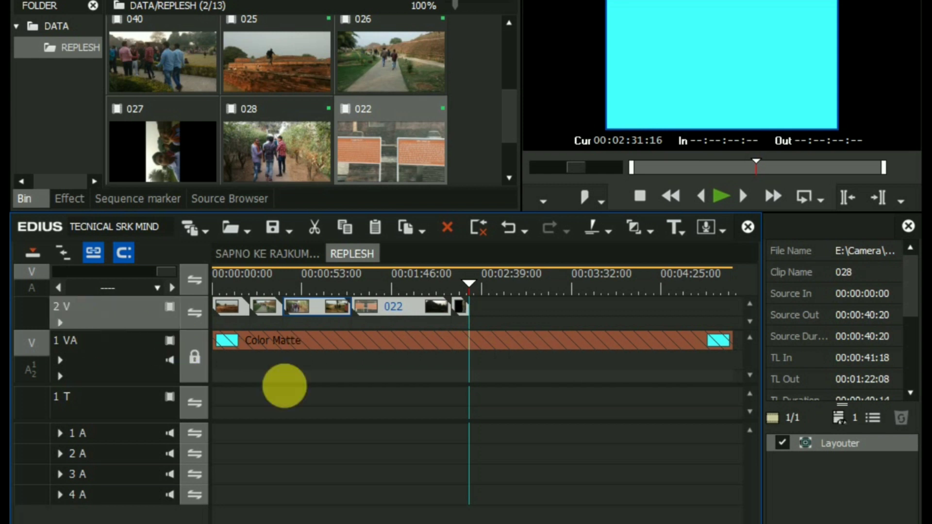
key("ctrl+a")
key("ctrl+c")
key("ctrl+v")
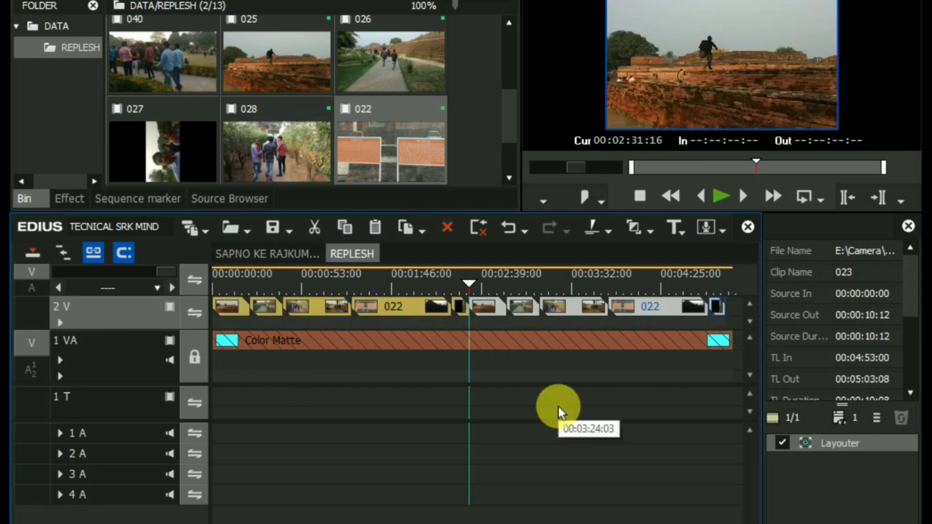
- In the main SAPNO KE RAJKUMAR sequence, replace the track 4 V REPLESH clip starting at 00:01:35:00 with the bin clip B02 SRK RAJ
left_click(240, 254)
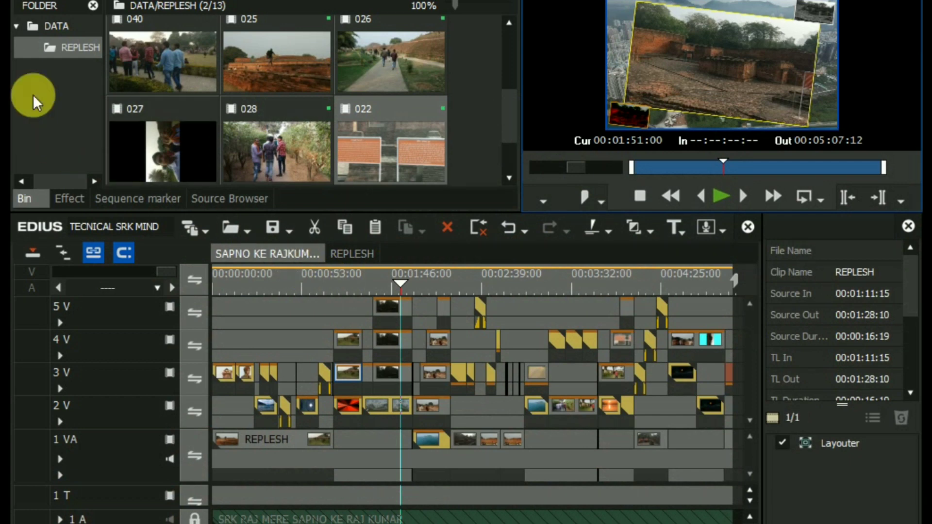
left_click(66, 49)
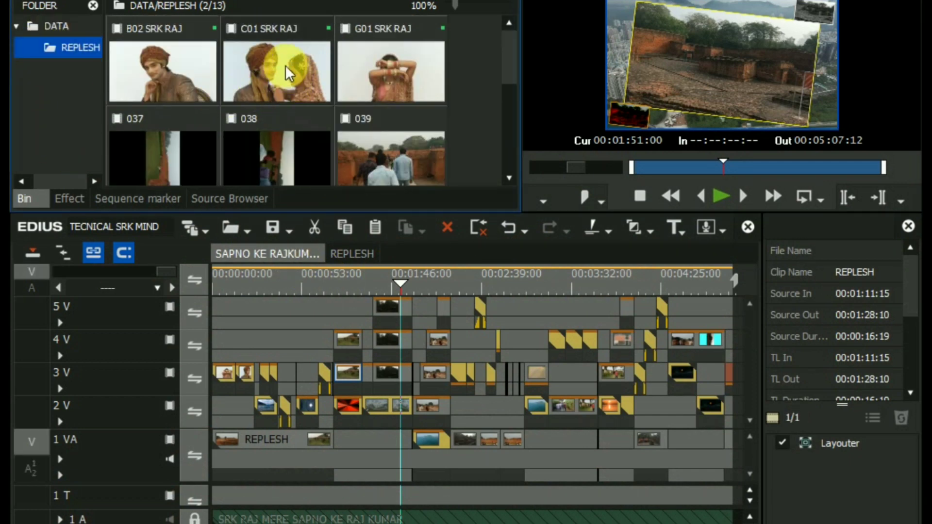
right_click(136, 78)
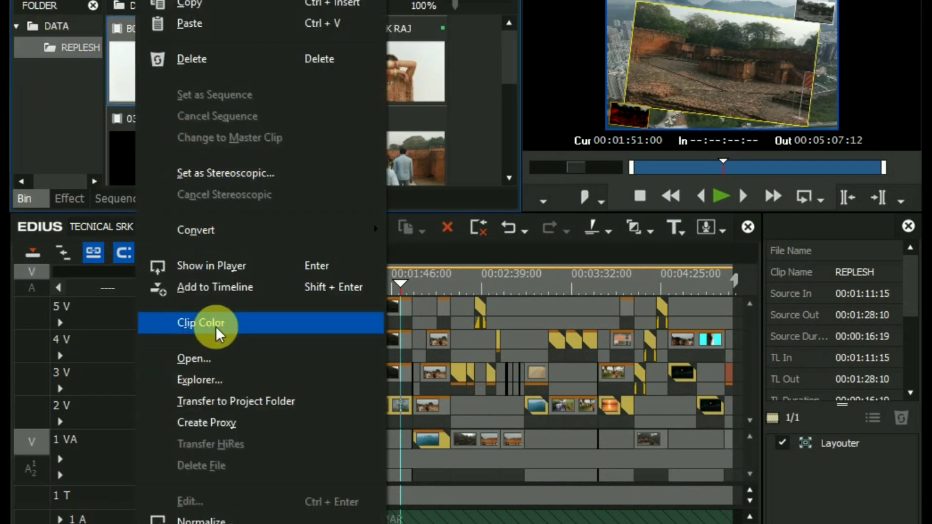
left_click(197, 5)
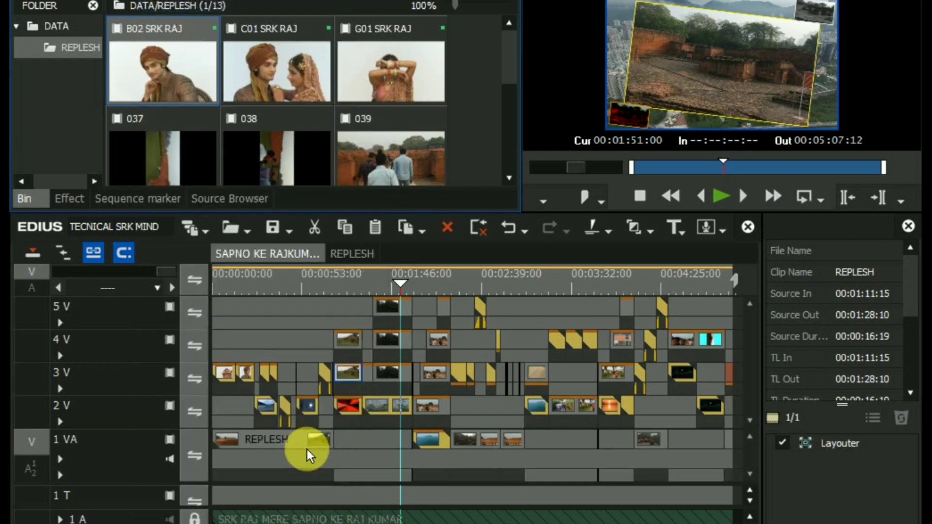
left_click(395, 341)
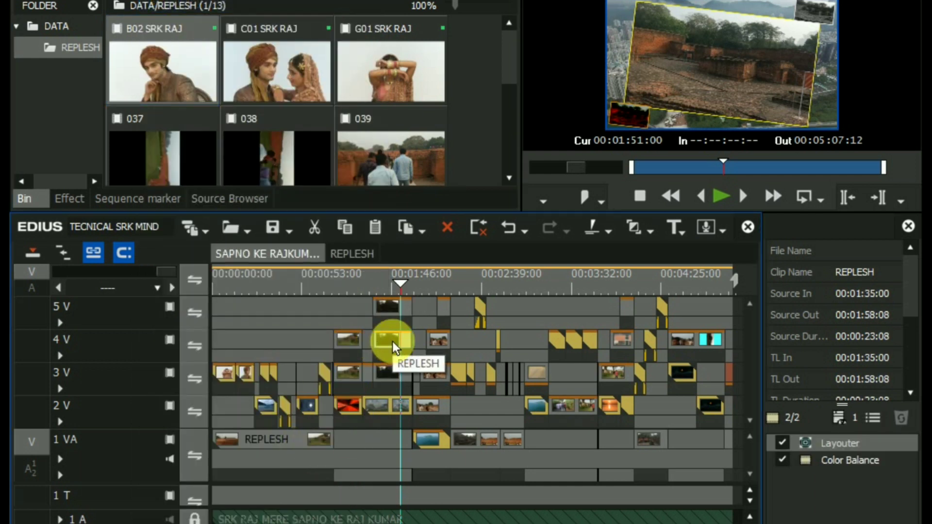
key("ctrl+r")
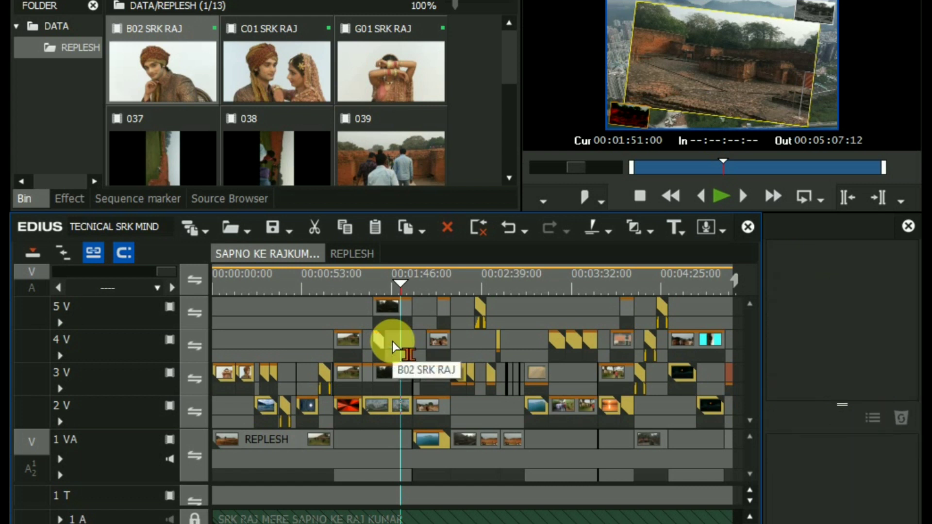
- Set the playback speed of the B02 SRK RAJ clip on track 4 V to 50%
left_click(374, 277)
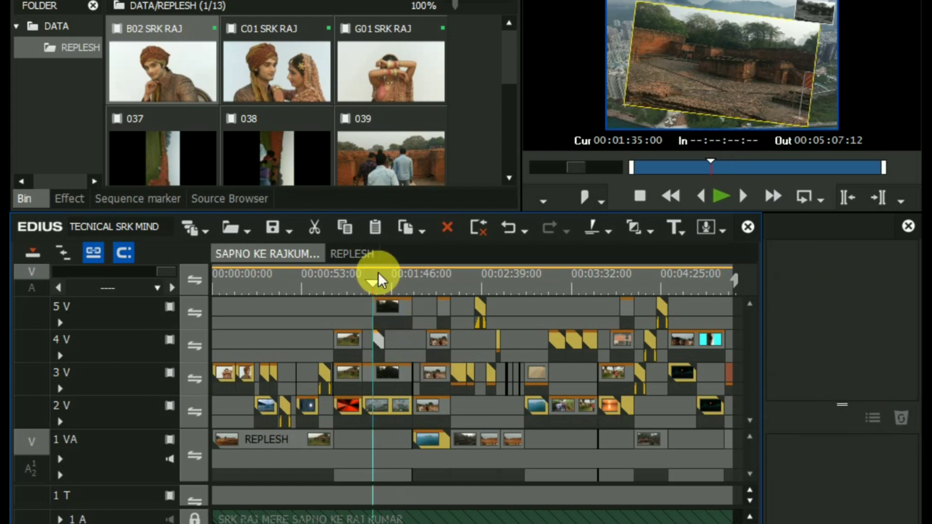
left_click(378, 341)
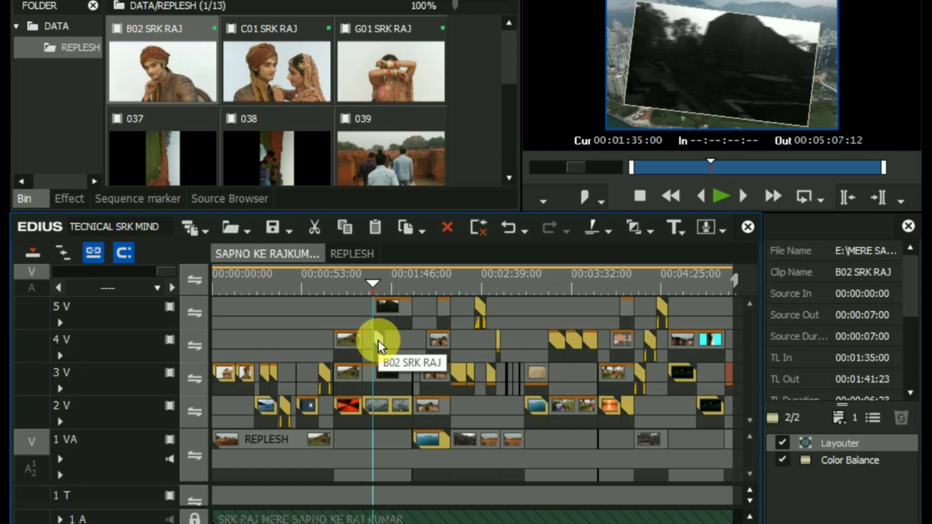
key("alt+e")
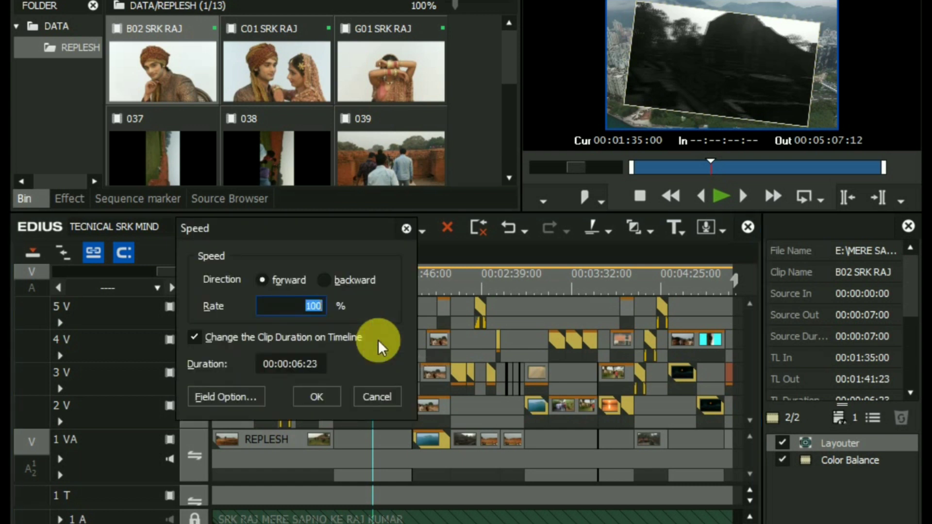
type("50")
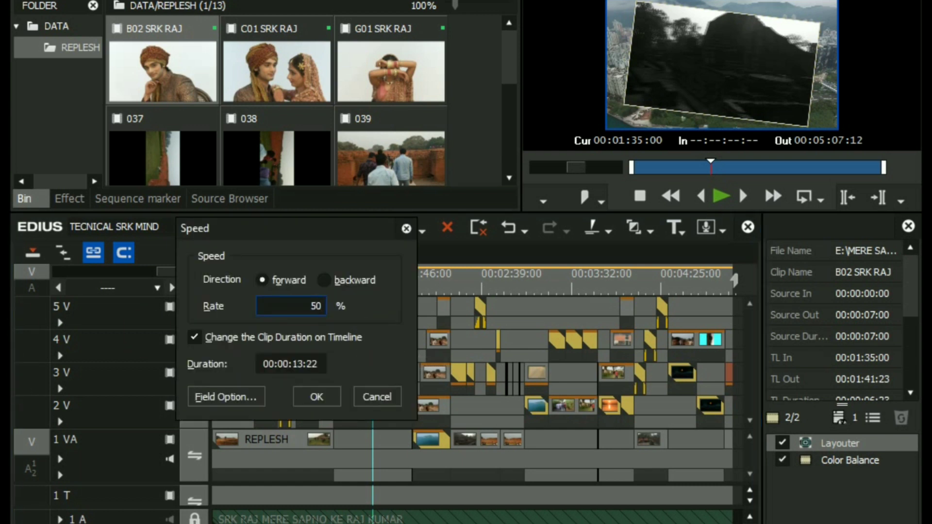
key("Return")
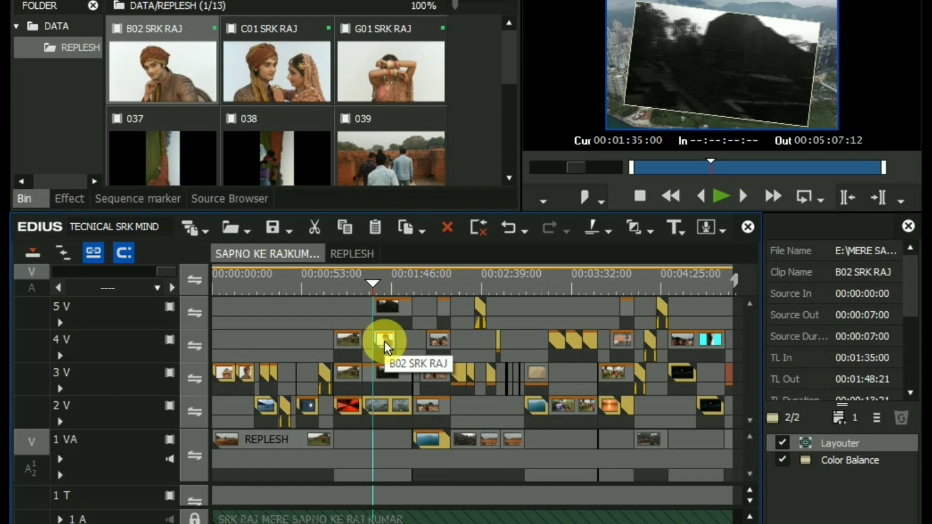
- Set the B02 SRK RAJ clip's speed to 25% and trim its end to 00:01:58:08 on track 4 V
key("alt+e")
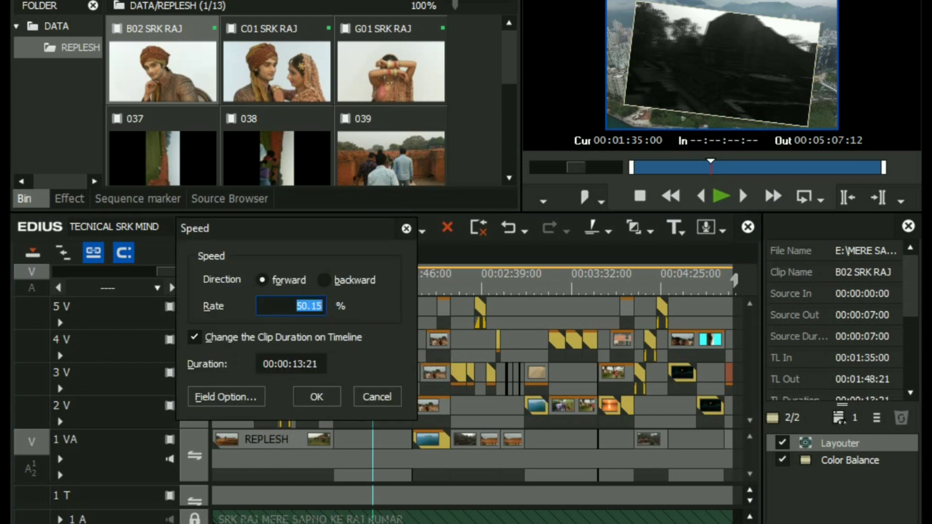
type("25")
key("Return")
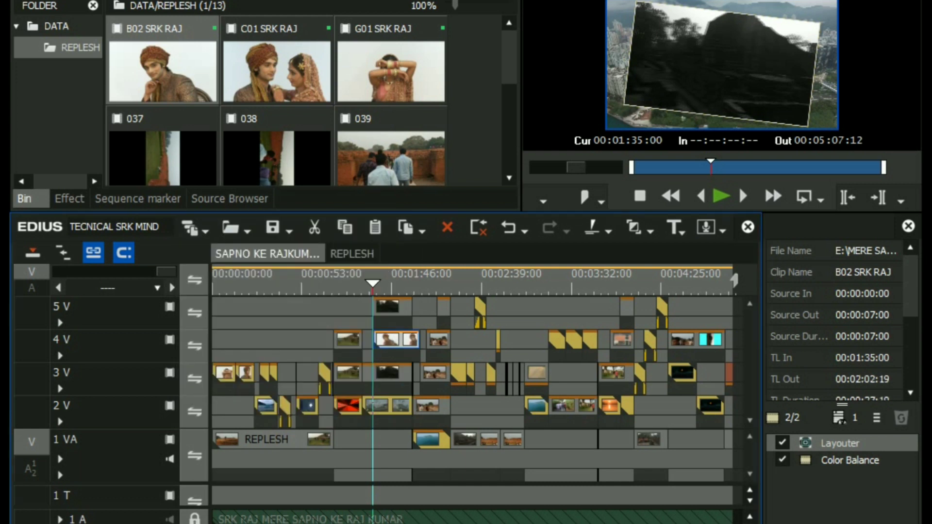
left_click(408, 285)
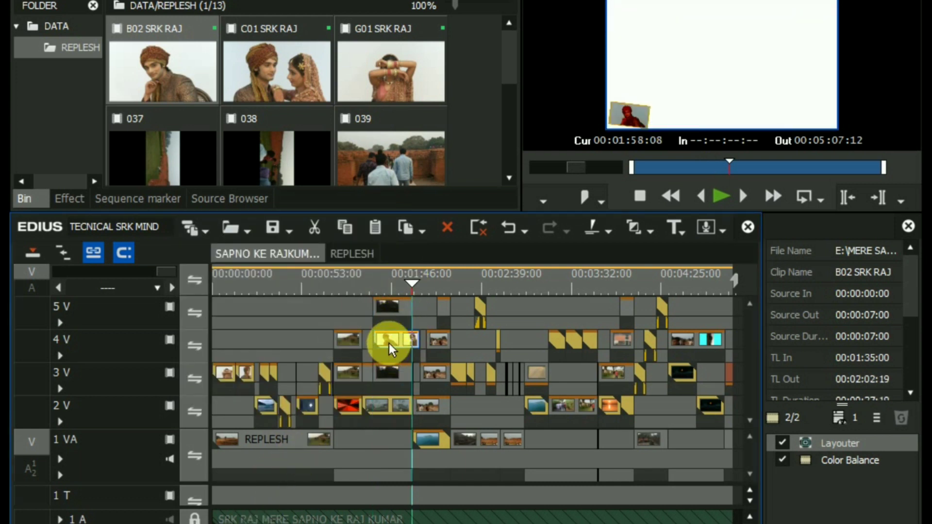
key("m")
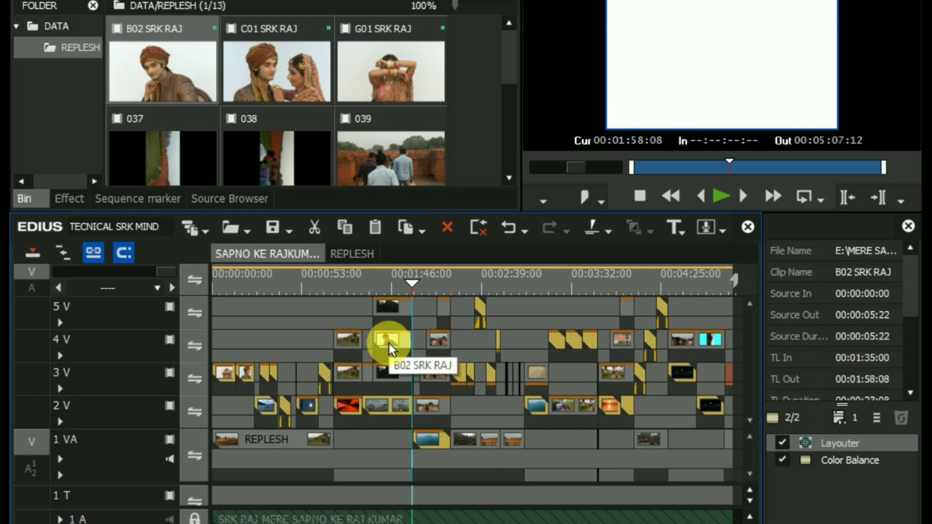
- Replace the track 5 V REPLESH clip starting at 00:01:35:00 with the bin clip G01 SRK RAJ
left_click(398, 274)
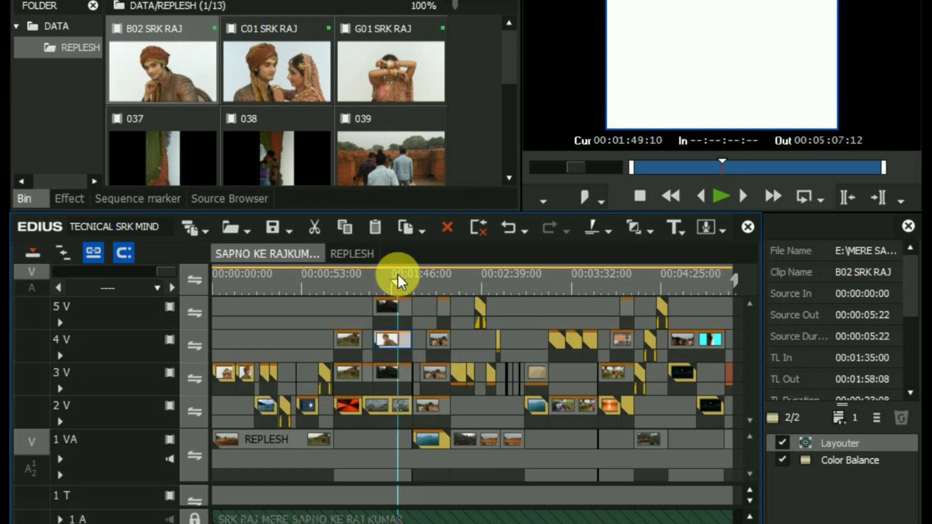
left_click(388, 310)
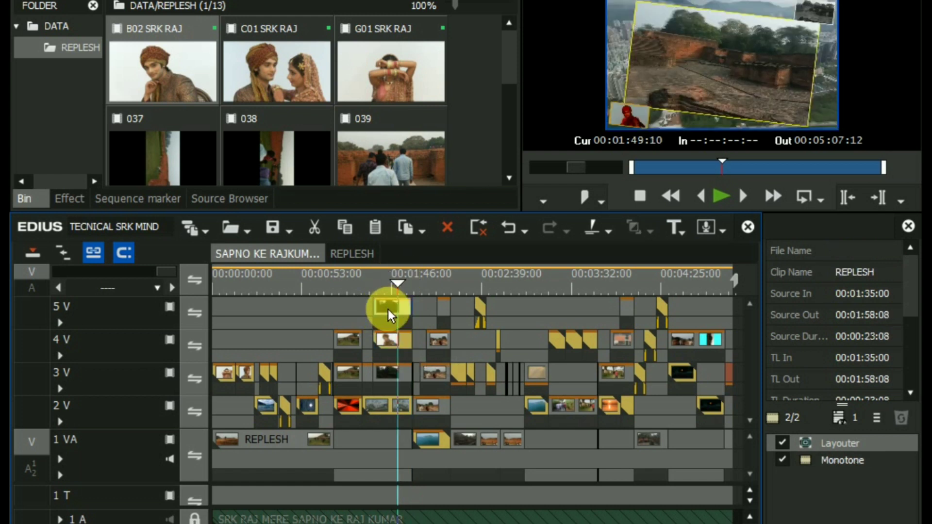
right_click(373, 67)
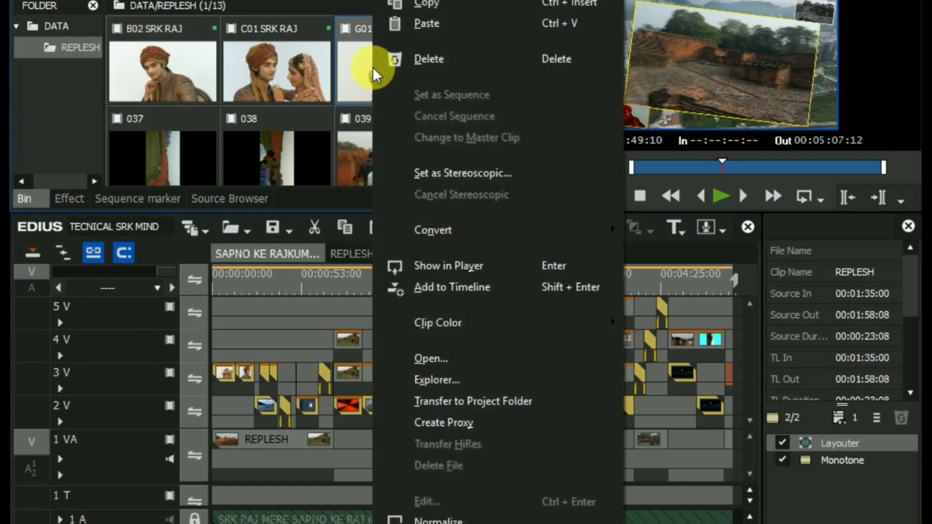
left_click(411, 10)
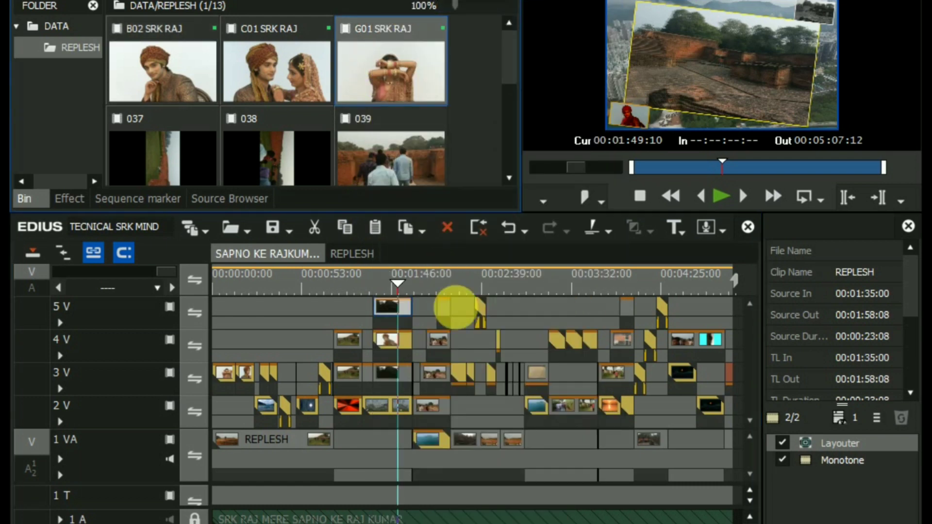
left_click(394, 309)
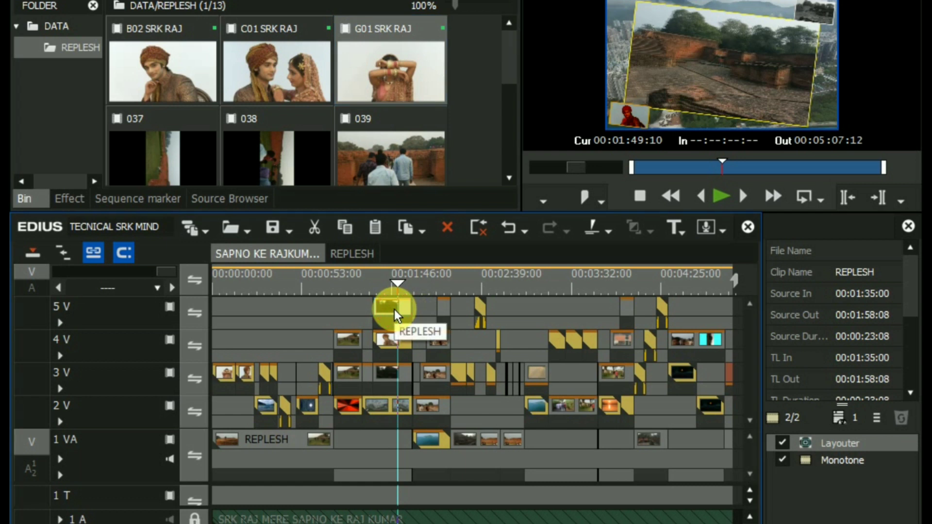
key("ctrl+v")
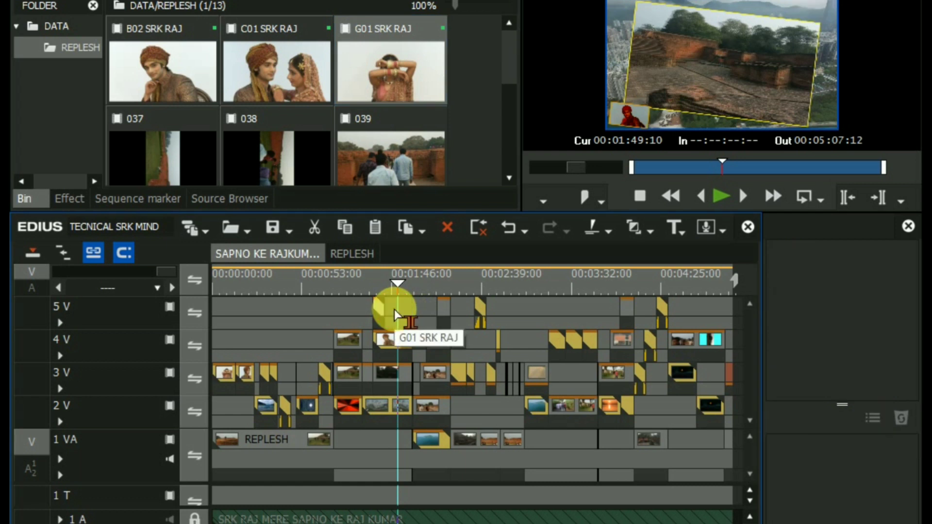
- Slow the G01 SRK RAJ clip on track 5 V to 30% speed
left_click(381, 312)
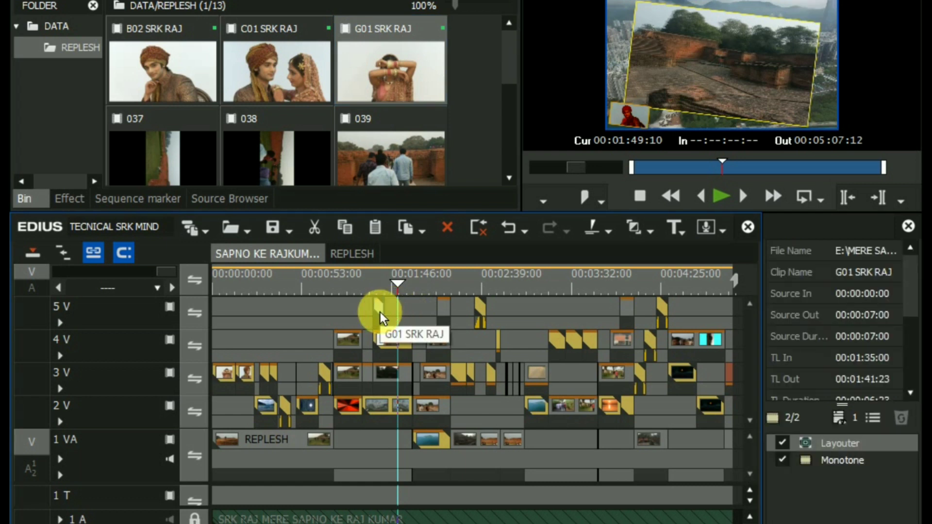
key("alt+e")
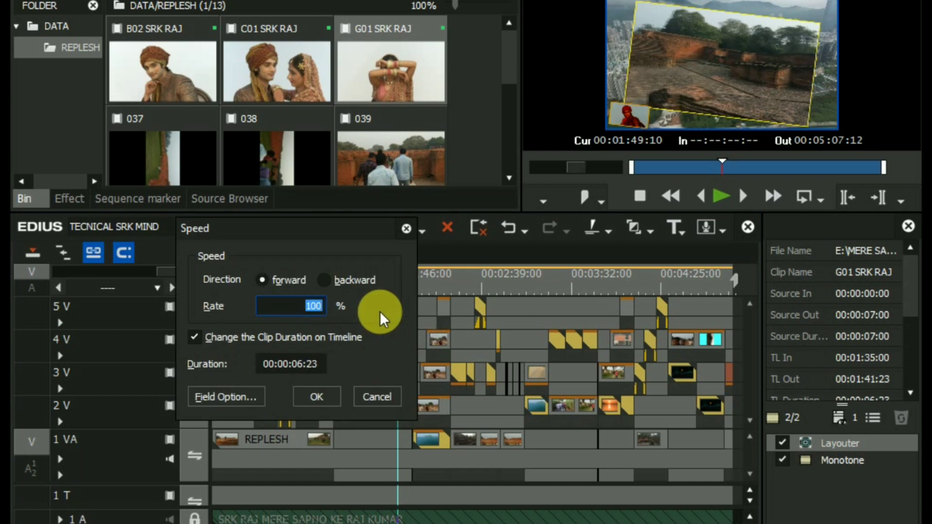
type("30")
key("Return")
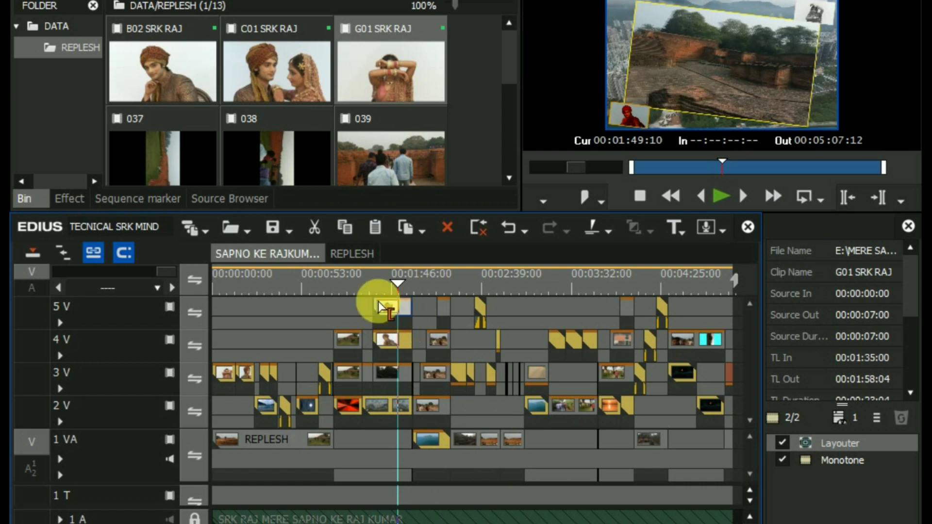
- Play the section from 00:01:35:00 and view the frame at 00:01:47:21 full screen to check the two replaced photo clips
left_click(375, 281)
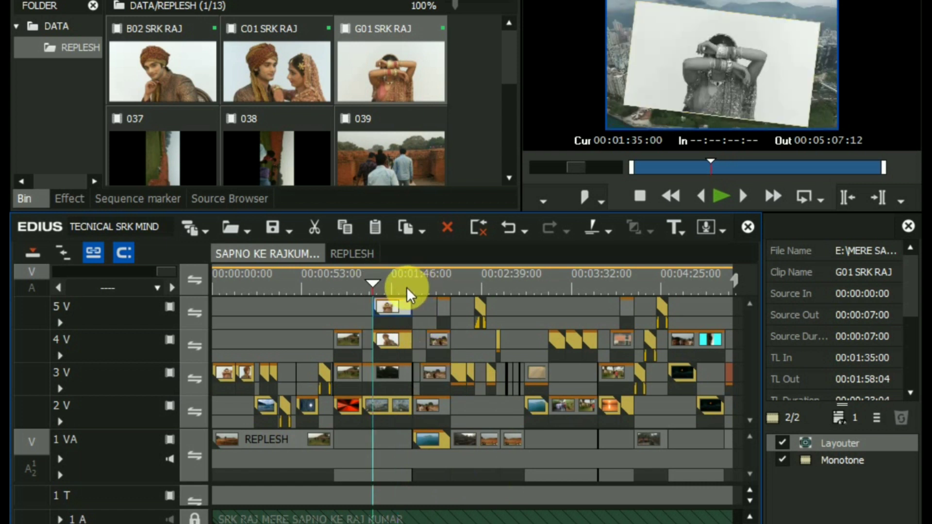
left_click(379, 292)
key("space")
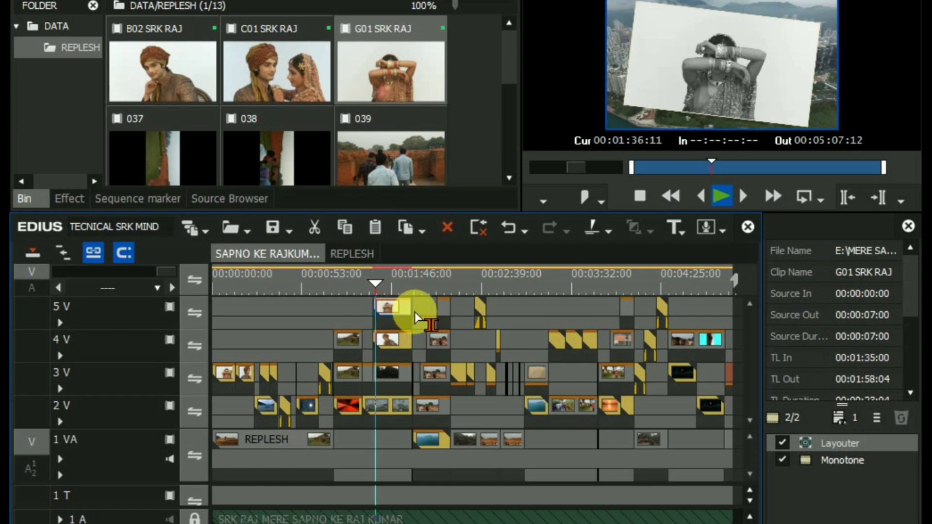
left_click(396, 291)
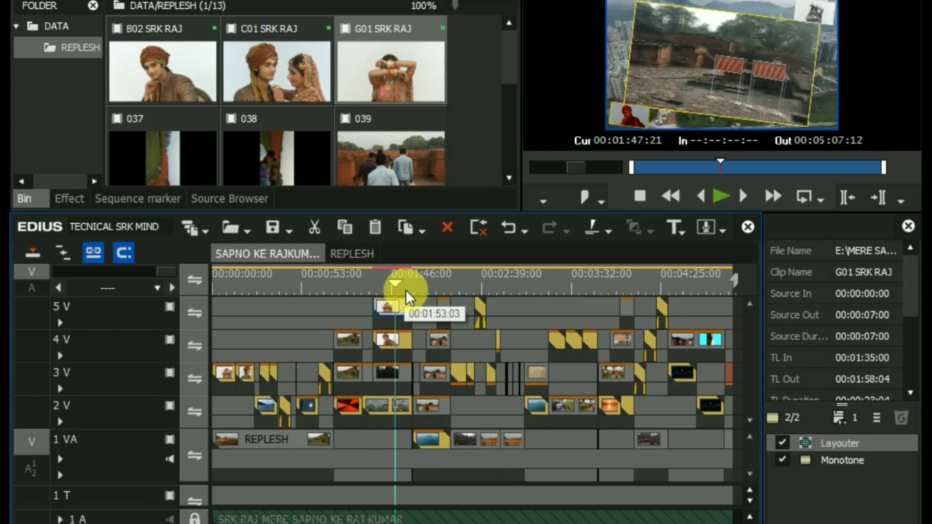
double_click(689, 104)
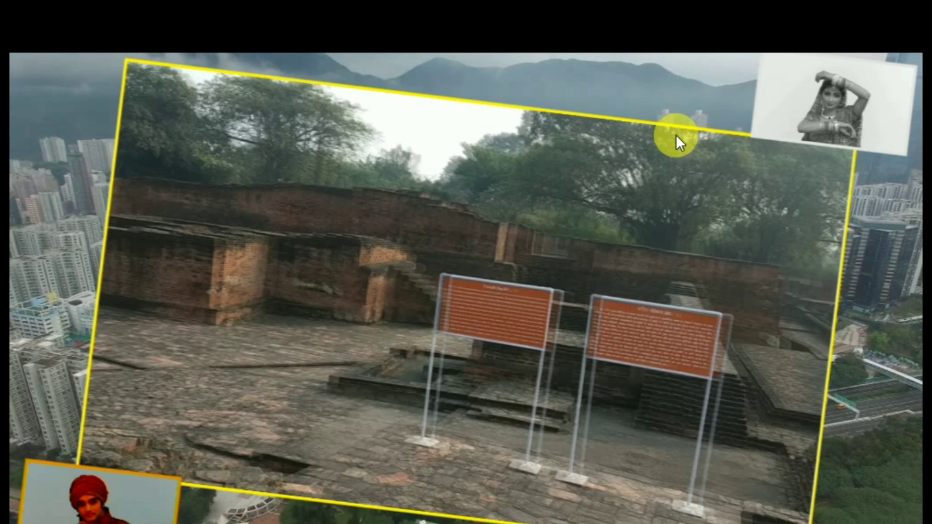
double_click(687, 93)
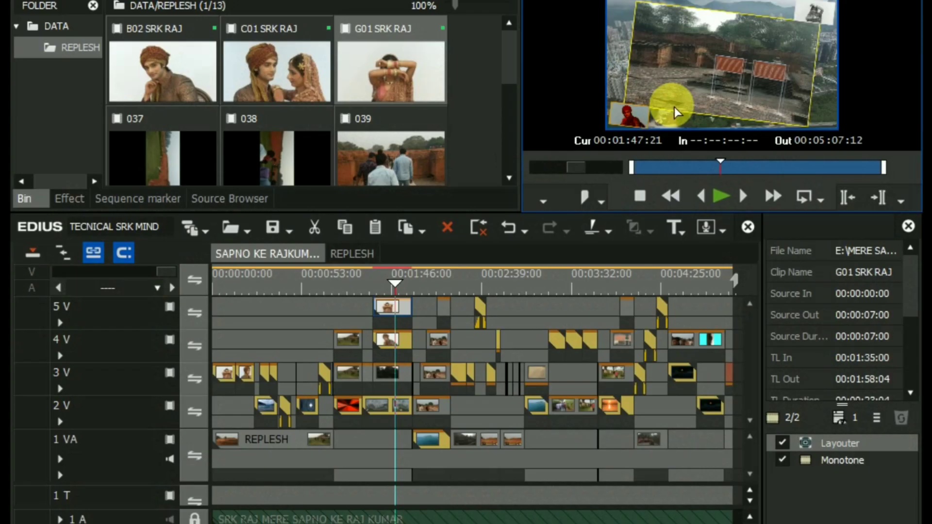
left_click(236, 280)
left_click_drag(232, 287, 389, 305)
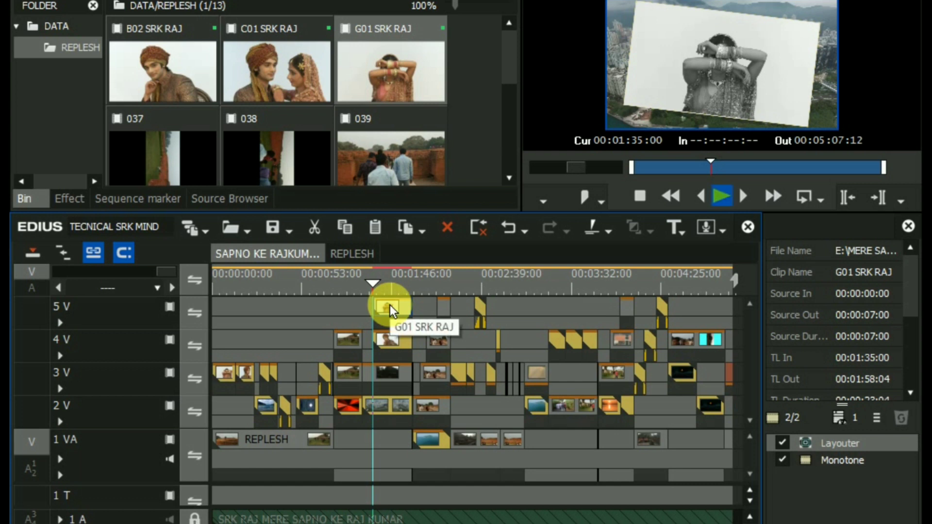
key("space")
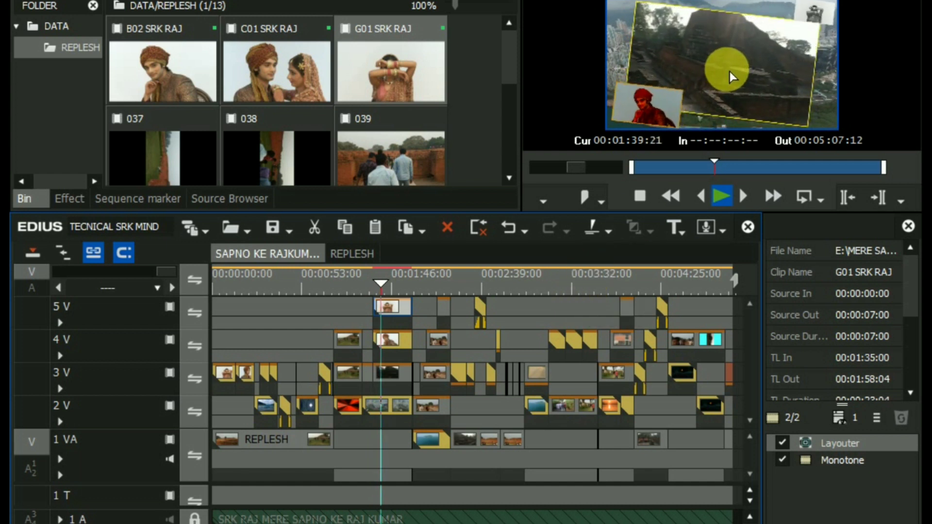
left_click(723, 197)
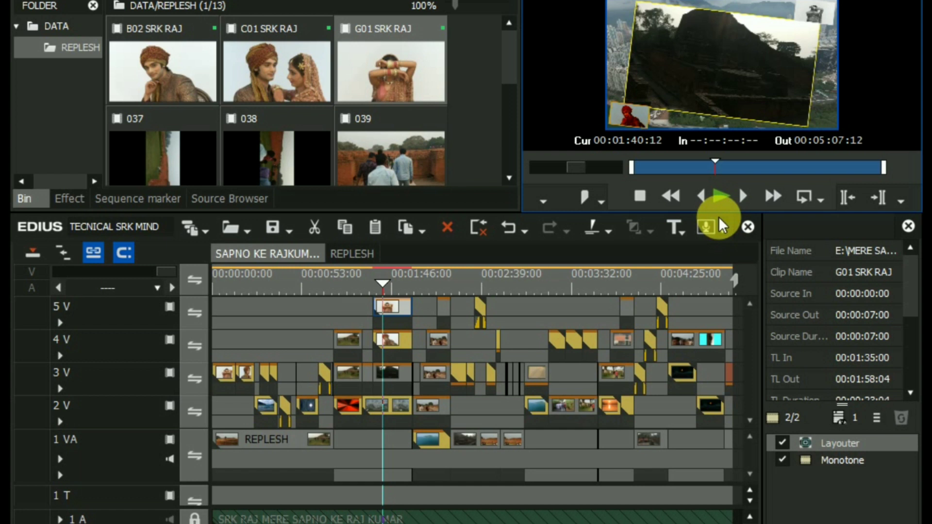
- Examine the multi-picture layout at 00:02:12:23 on the timeline and in the full-screen preview
left_click(438, 283)
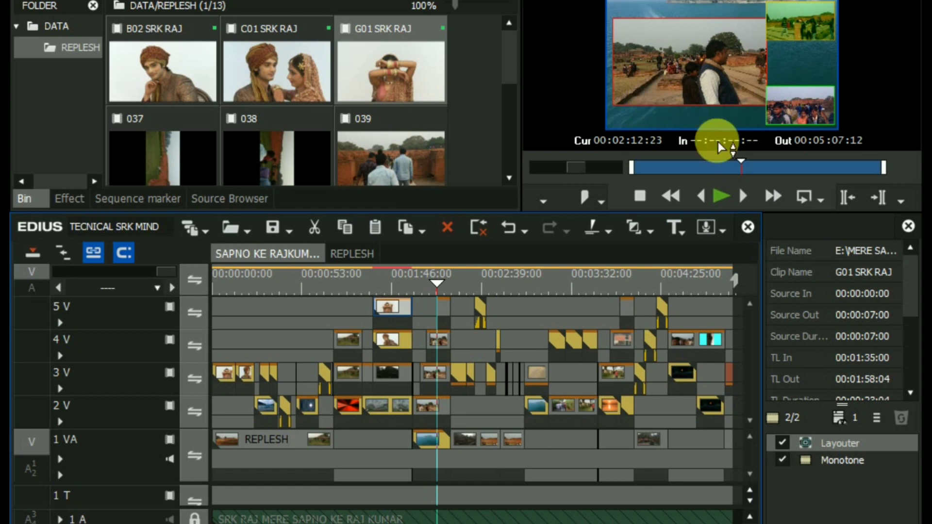
left_click_drag(287, 279, 353, 280)
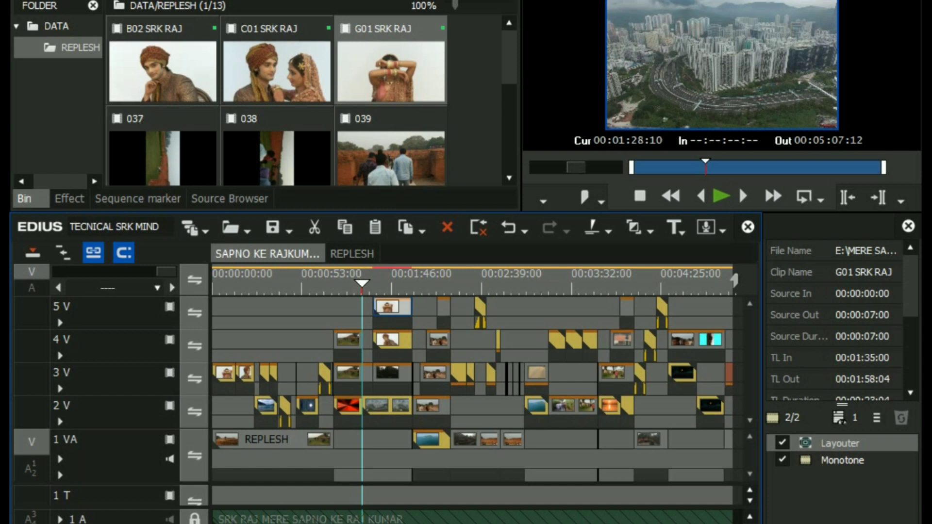
scroll(406, 514, "down", 2)
scroll(406, 515, "up", 2)
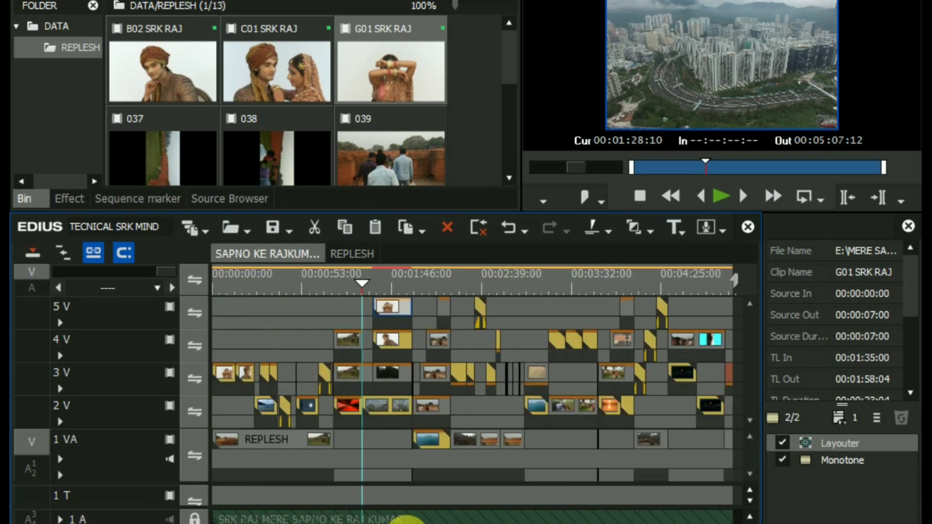
left_click(448, 283)
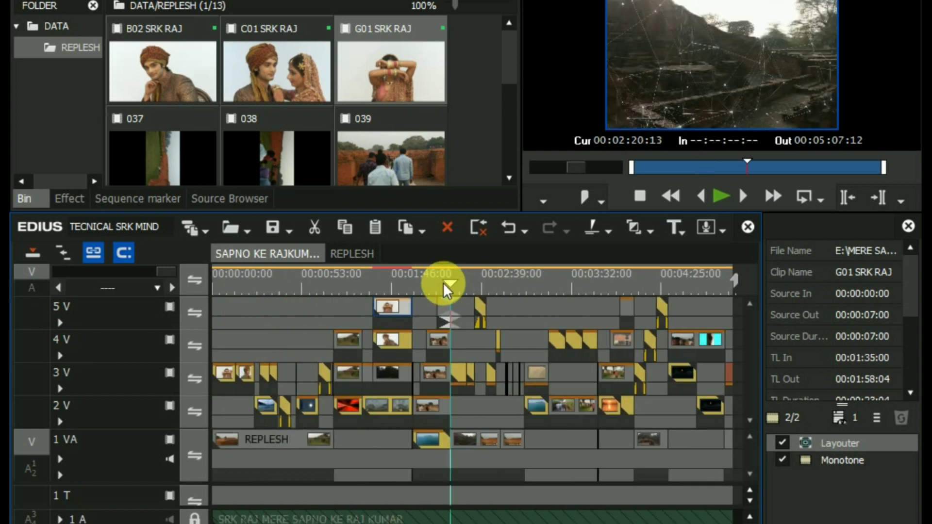
left_click_drag(444, 282, 437, 290)
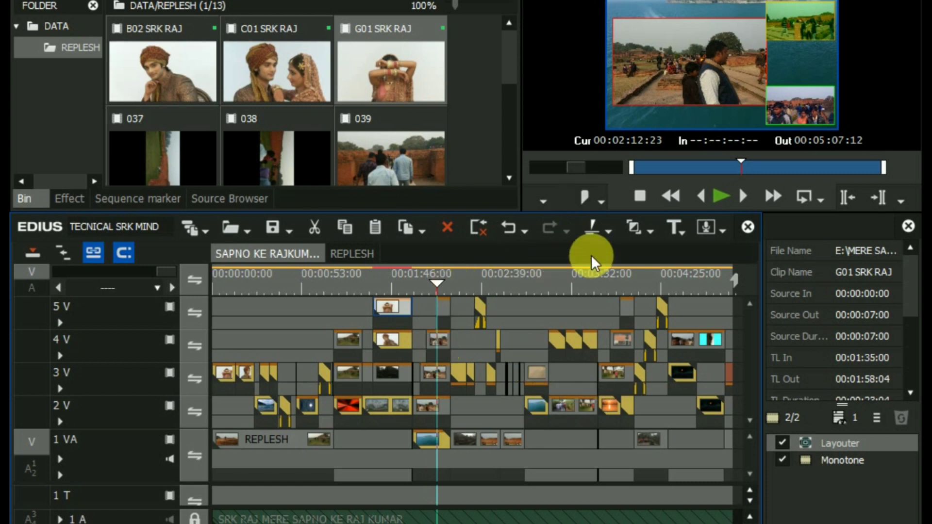
double_click(734, 82)
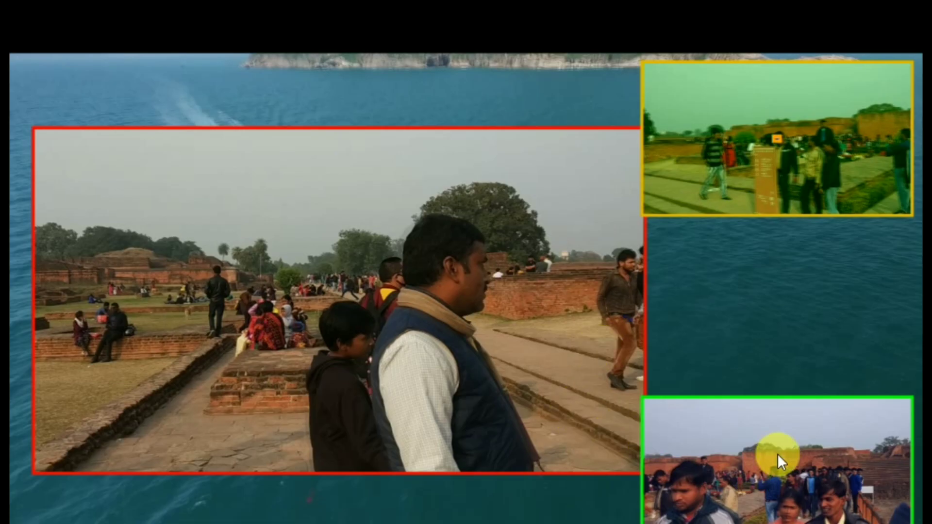
double_click(466, 294)
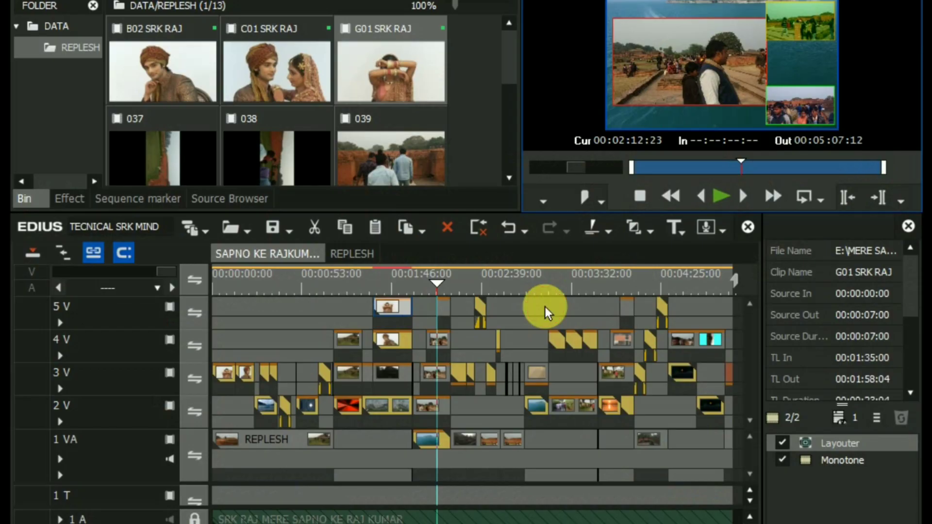
double_click(636, 95)
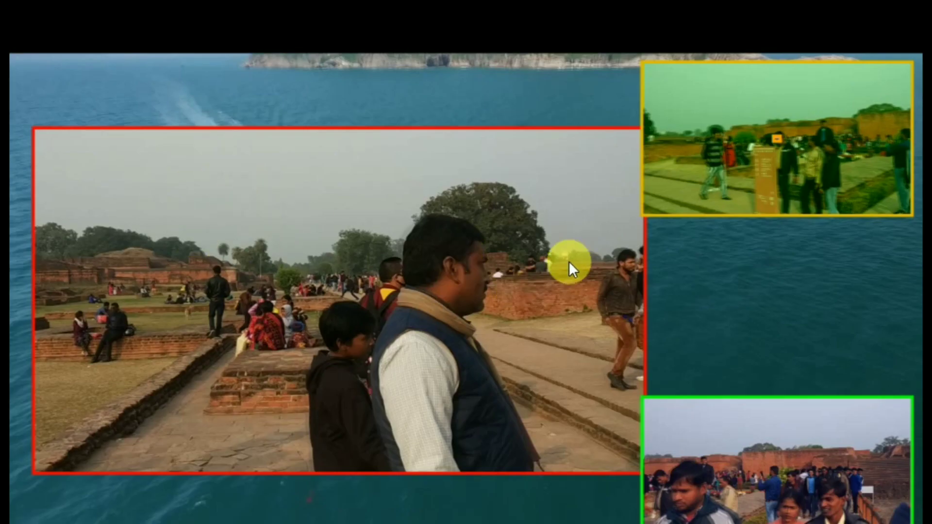
double_click(771, 336)
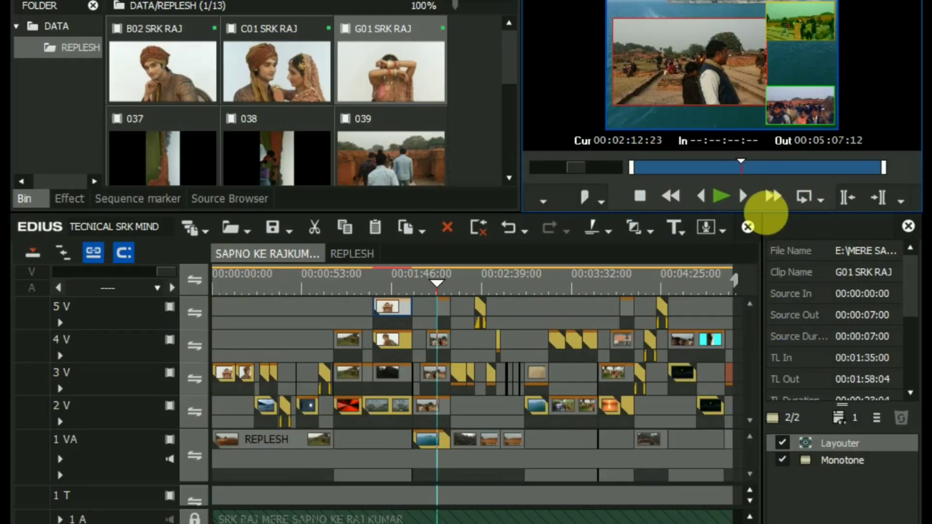
- Review the frame at 00:01:44:17 and play the section from 00:02:35:01 in the full-screen preview
left_click(390, 288)
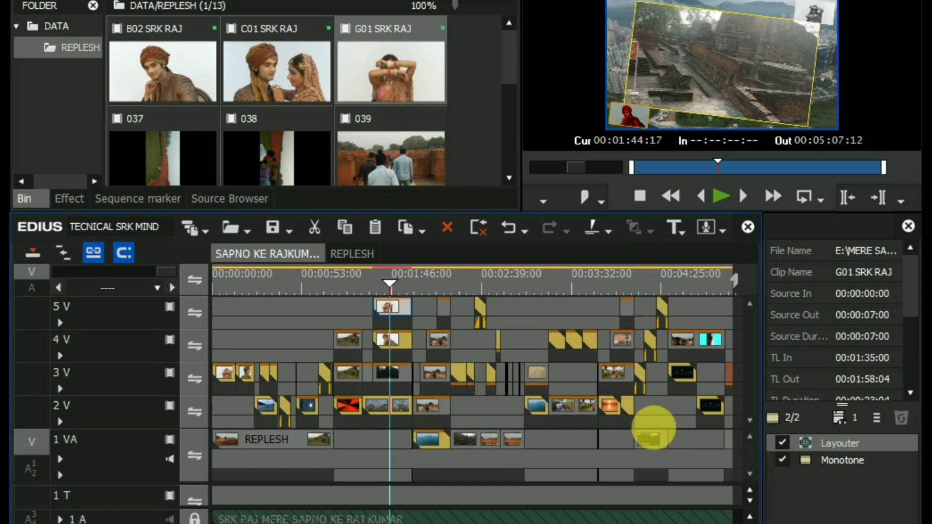
left_click(475, 281)
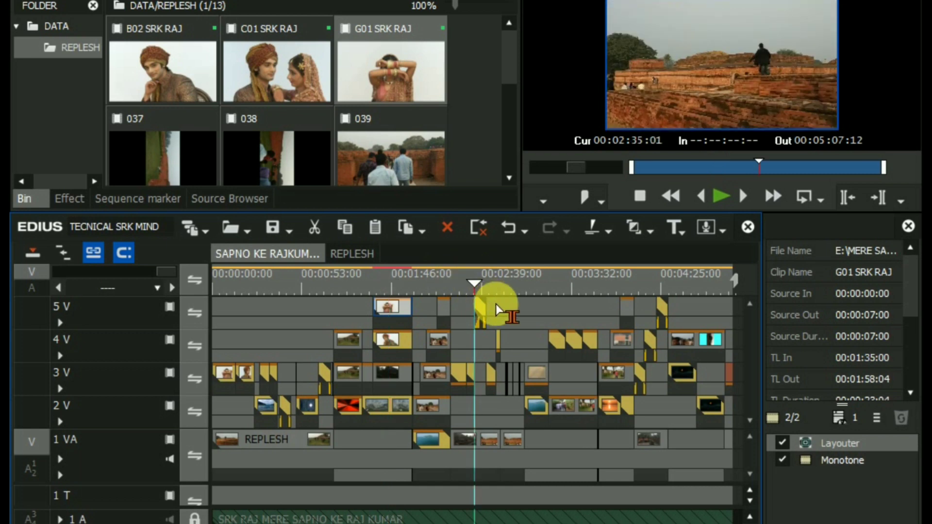
double_click(687, 42)
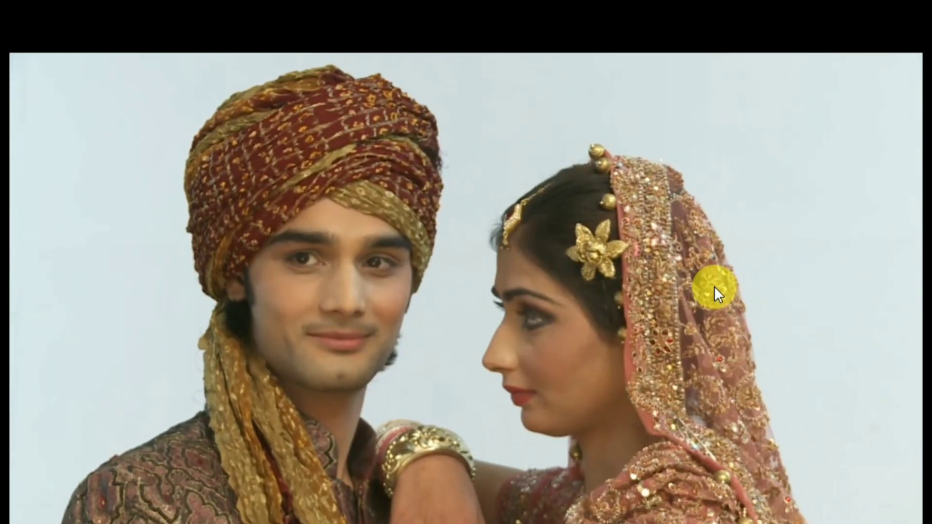
key("Escape")
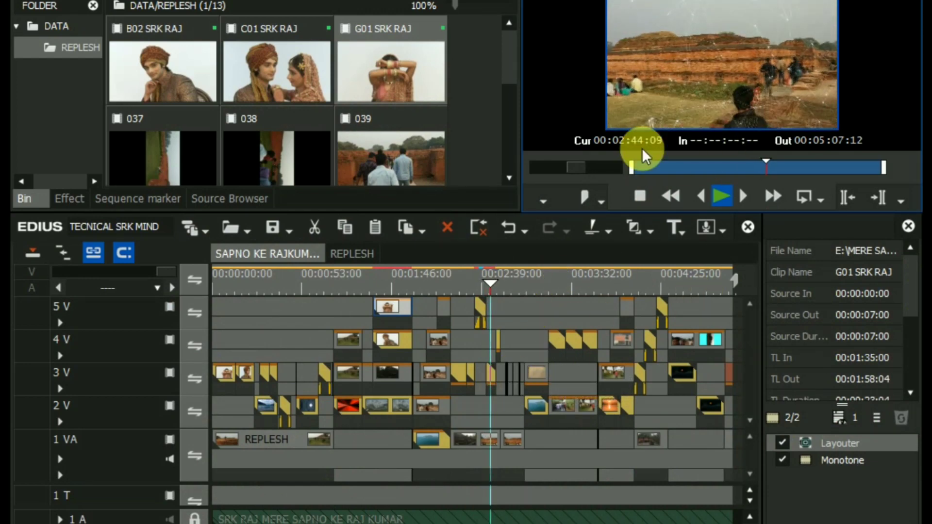
key("space")
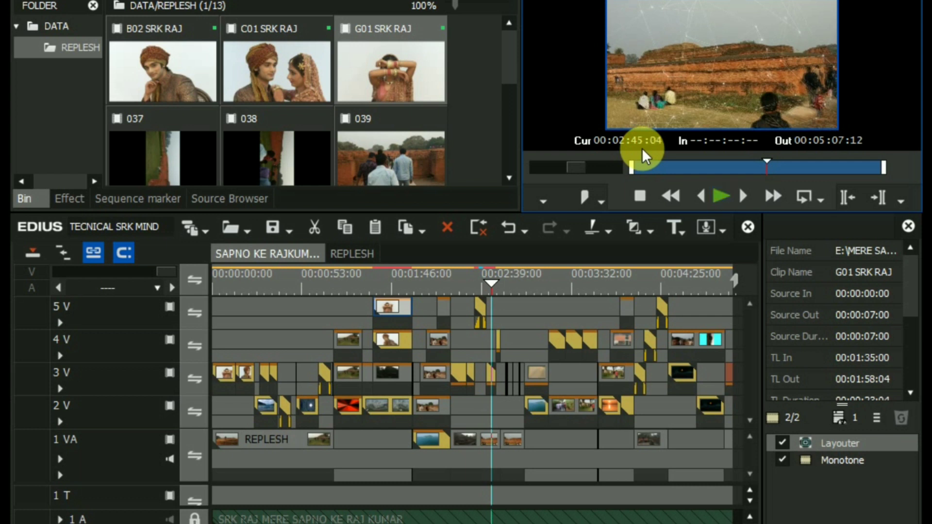
- Check the frames at 00:00:49:16 and 00:01:22:02 and play the section from 00:03:18:15 on the timeline
left_click(297, 288)
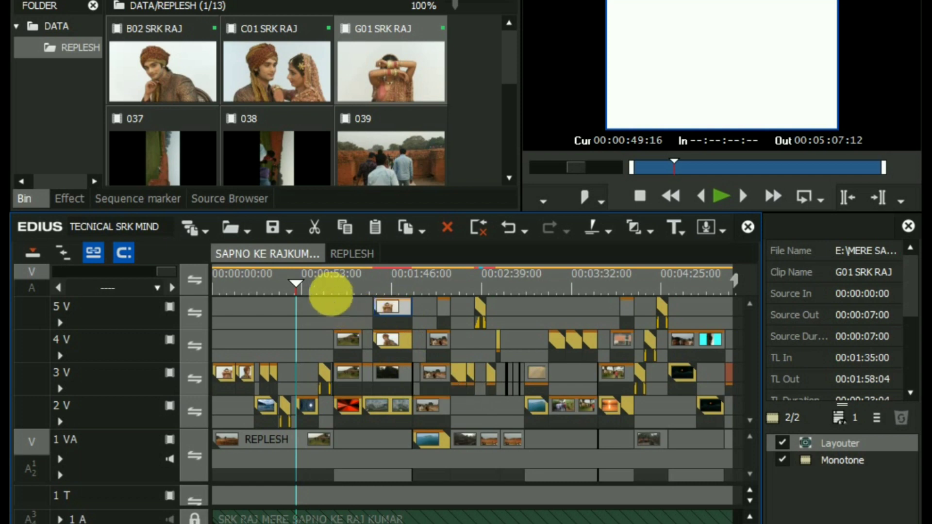
left_click_drag(332, 286, 351, 283)
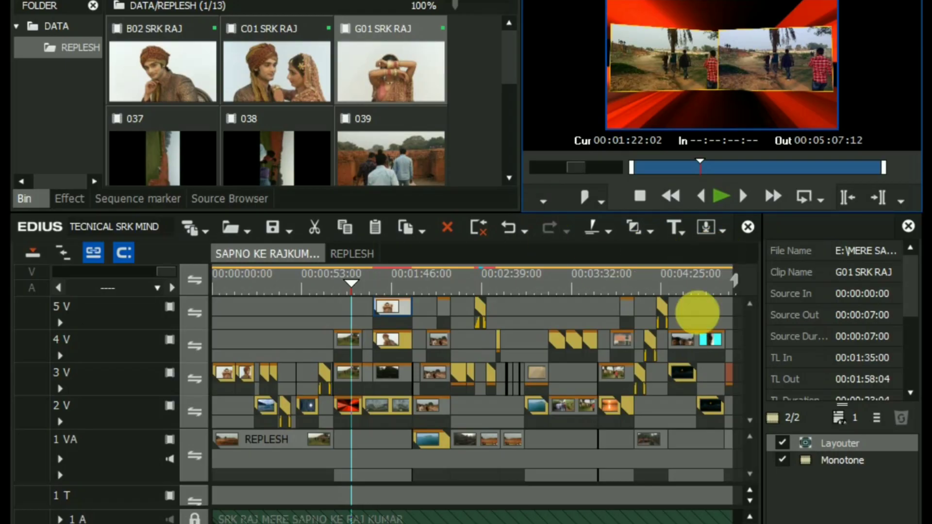
left_click(510, 285)
left_click(549, 285)
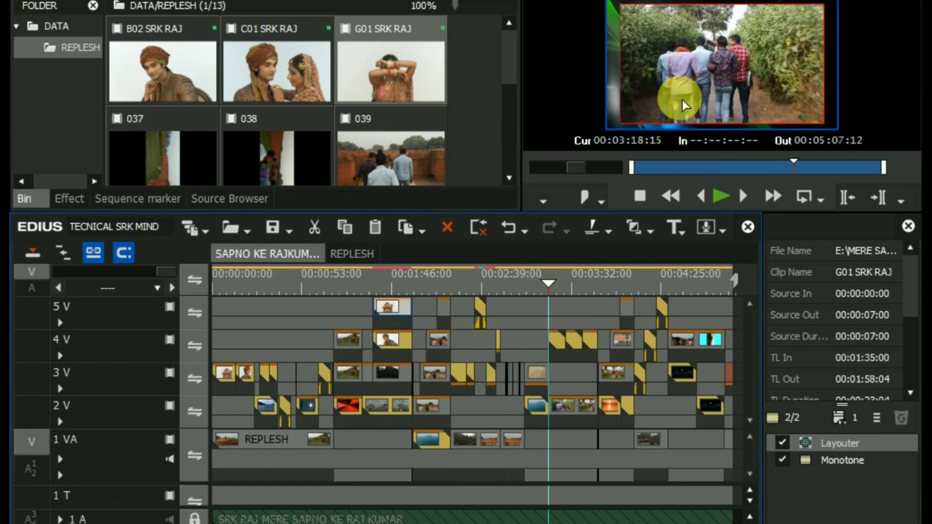
key("space")
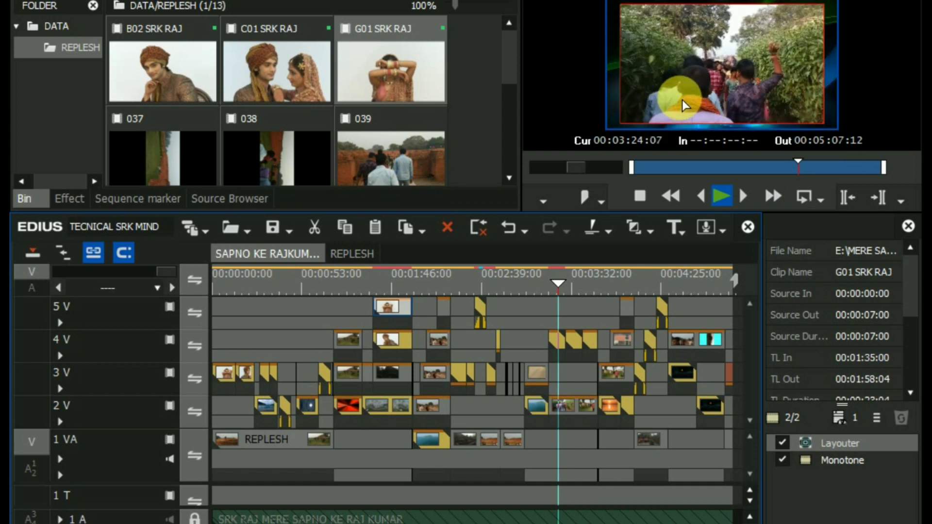
key("space")
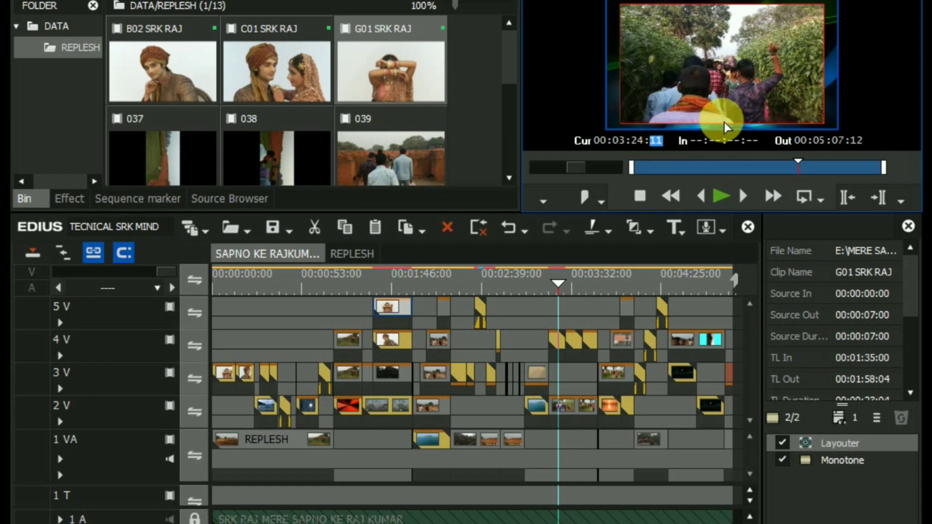
left_click(731, 97)
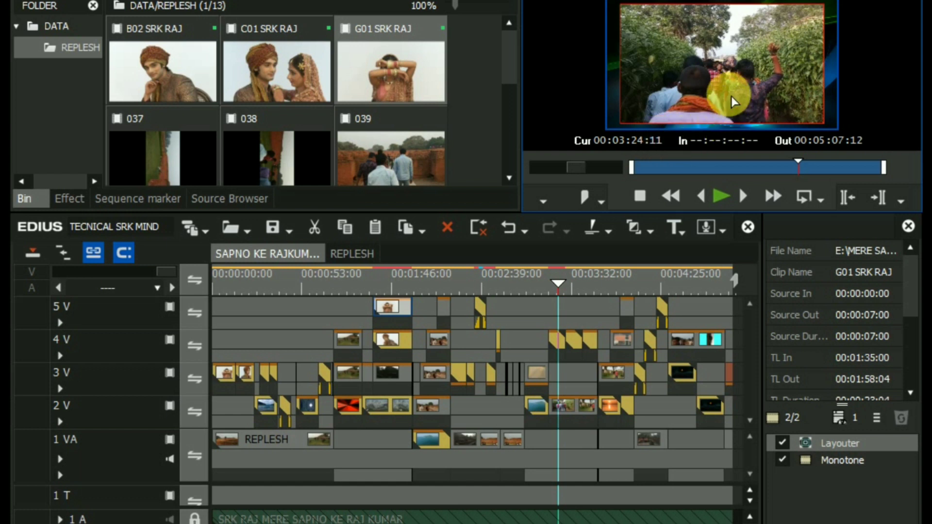
- Scrub the end of the timeline from the sunset layout at 00:04:00:23 to 00:04:55:16 to check its clips
left_click(621, 286)
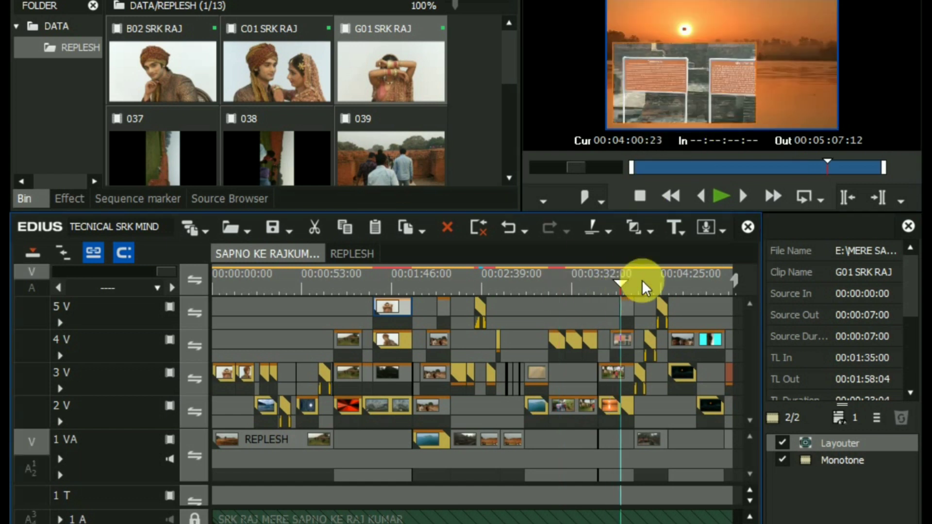
scroll(523, 358, "right", 3)
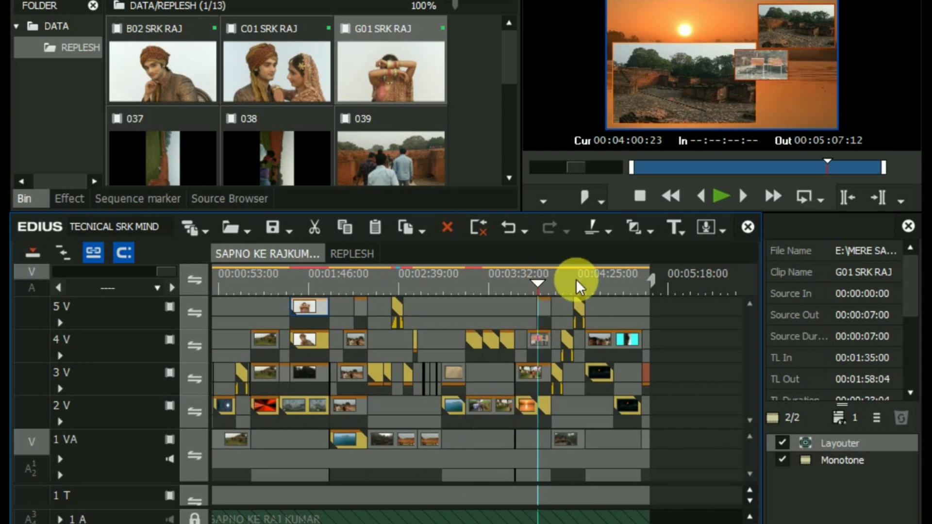
left_click_drag(560, 270, 636, 280)
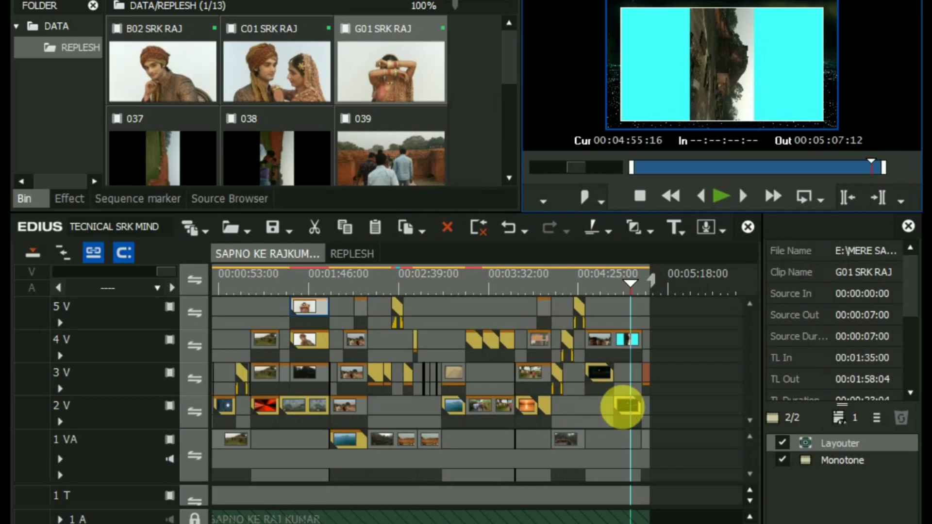
- Make clip 023 at 00:04:53:00 in the REPLESH sequence fill the frame in Layouter, with Ignore pixel aspect enabled
left_click(351, 254)
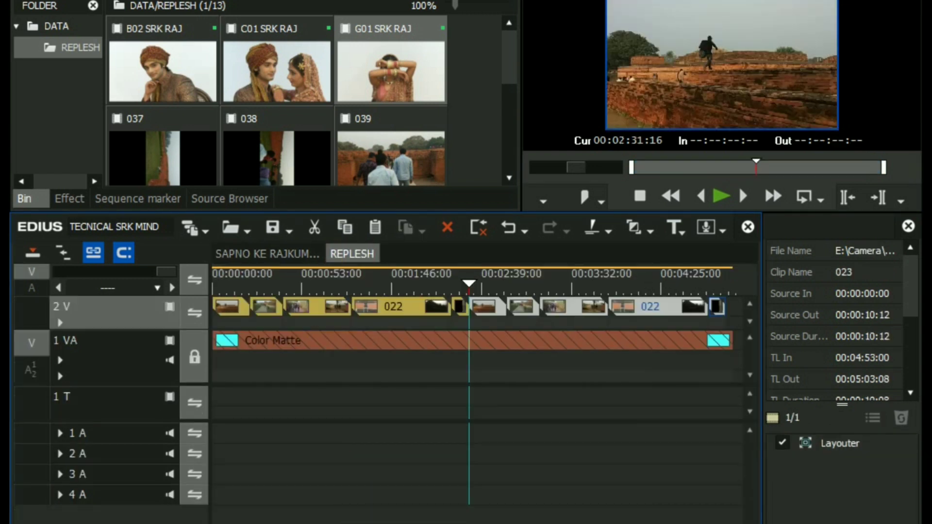
scroll(478, 412, "right", 5)
left_click(478, 413)
left_click(527, 282)
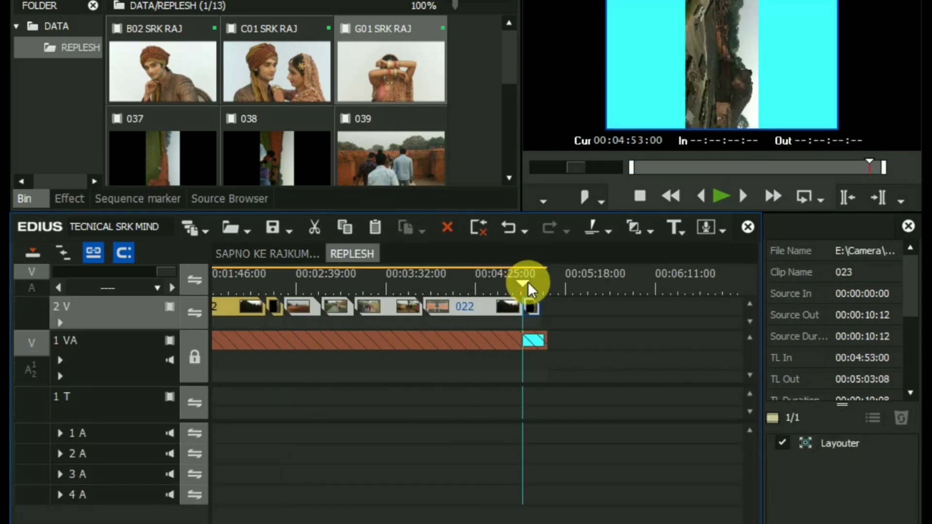
left_click(492, 281)
left_click(538, 278)
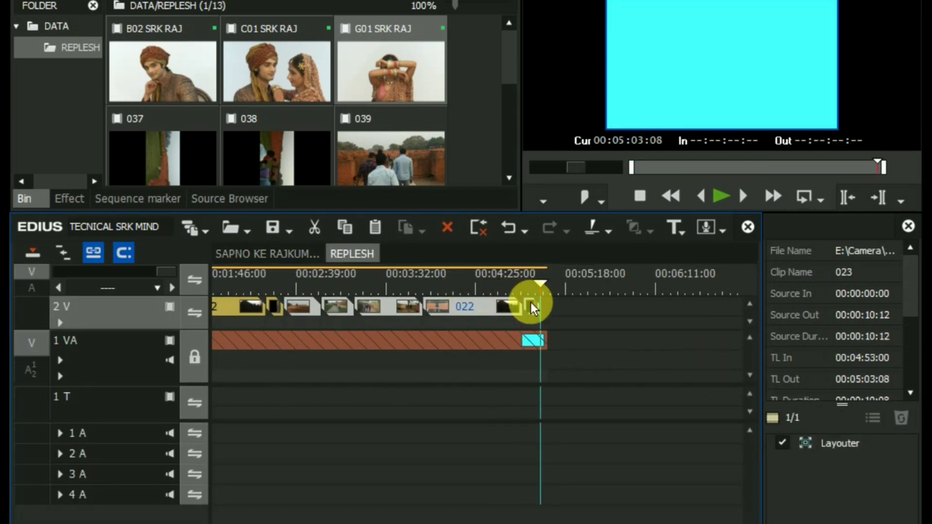
left_click(532, 304)
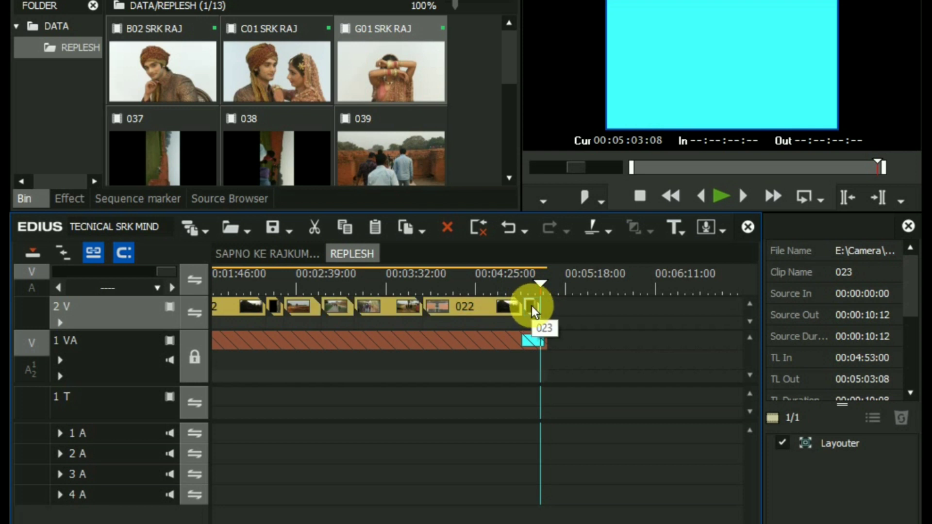
key("F7")
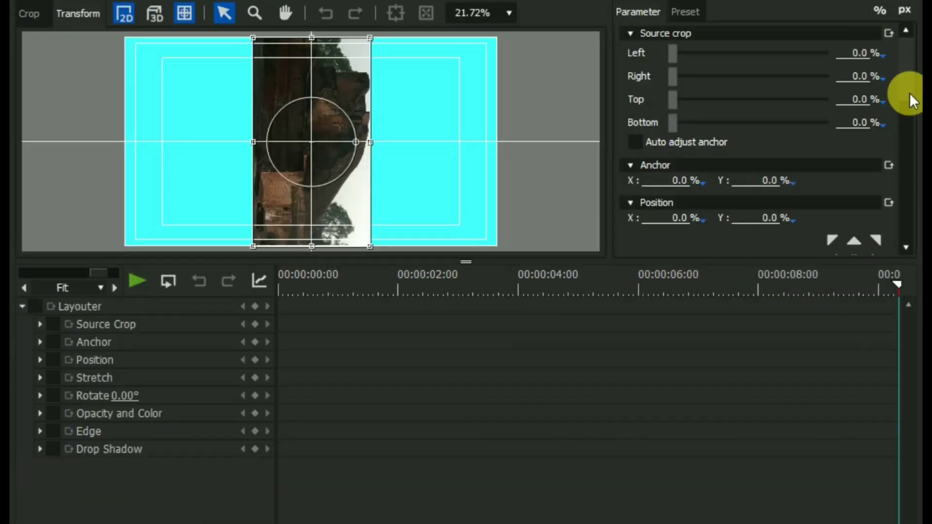
left_click_drag(910, 93, 832, 151)
left_click(670, 168)
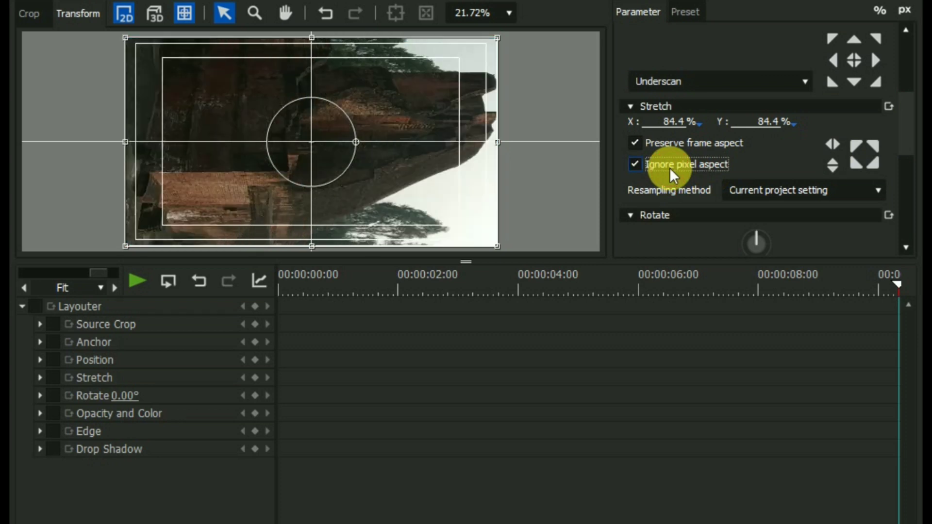
key("Return")
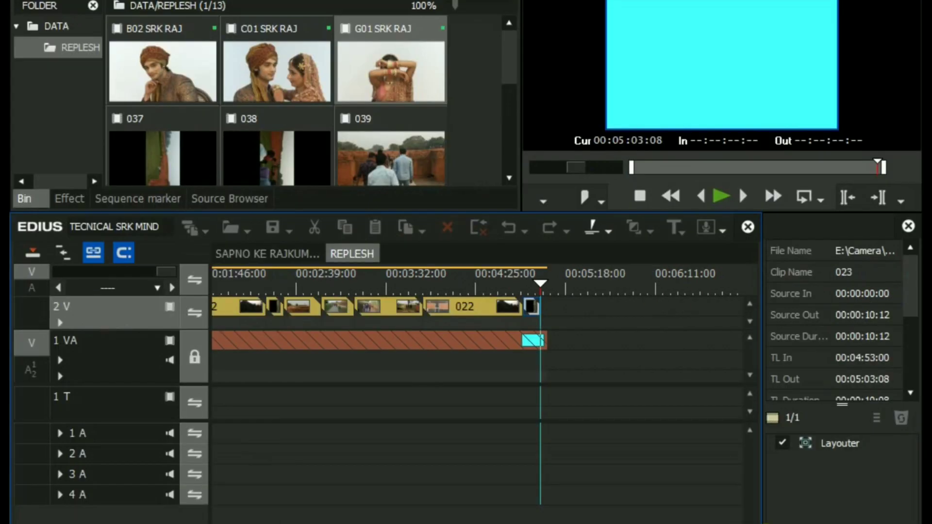
- Check the refitted clip at 00:04:55:16 in the SAPNO KE RAJKUMAR sequence using the full-screen preview
left_click(253, 254)
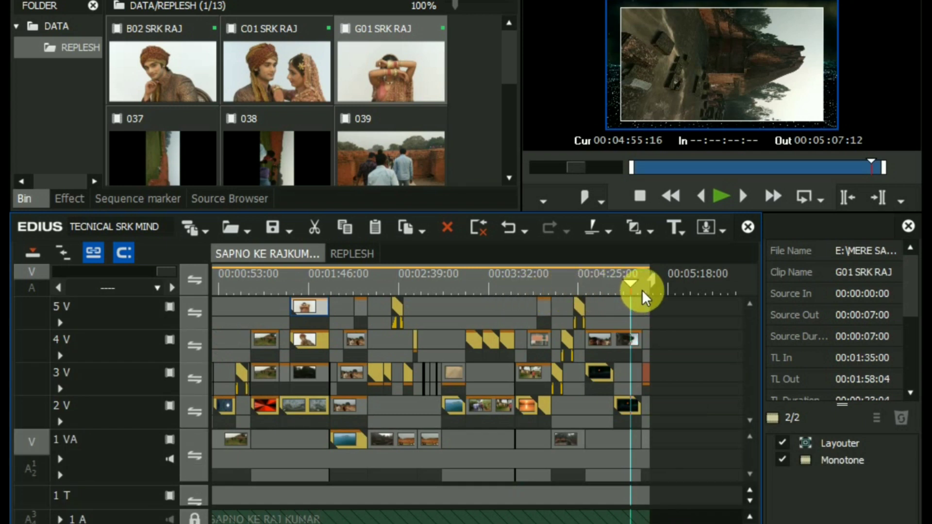
left_click(721, 99)
key("ctrl+F11")
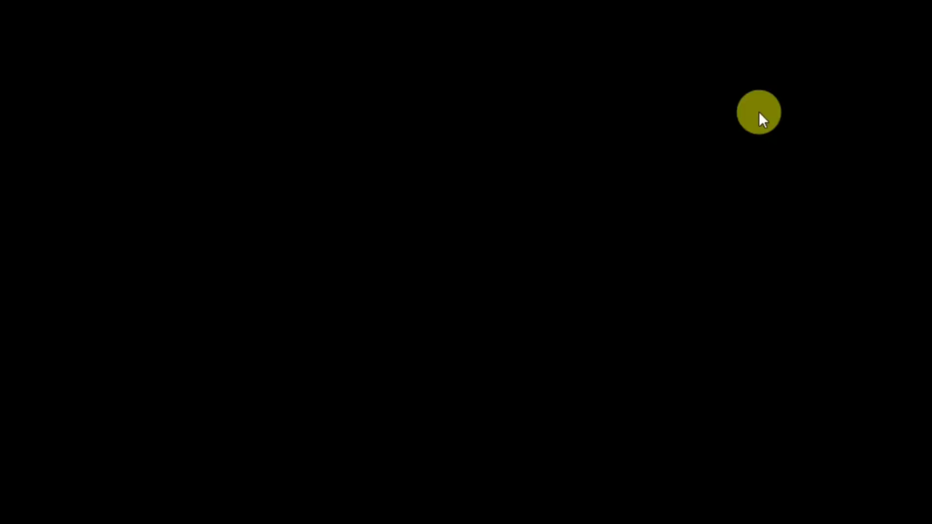
left_click(574, 207)
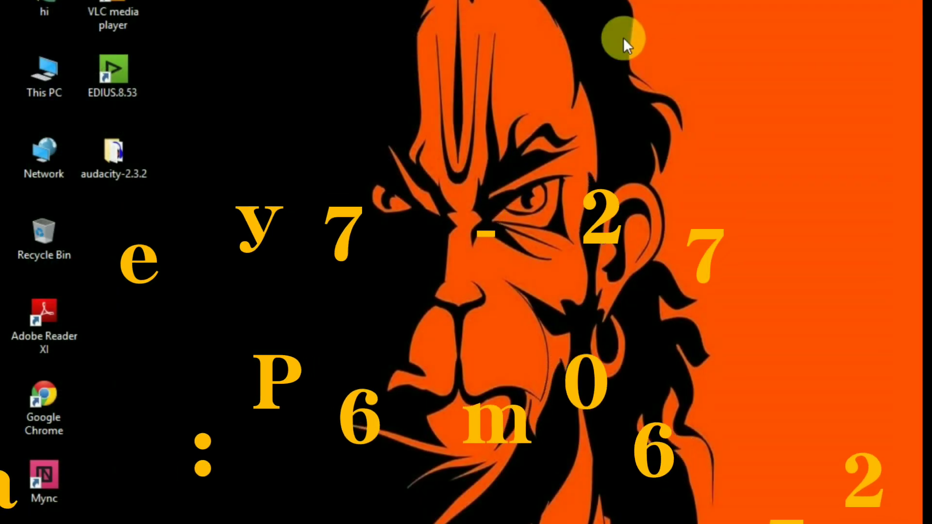
right_click(624, 38)
right_click(597, 62)
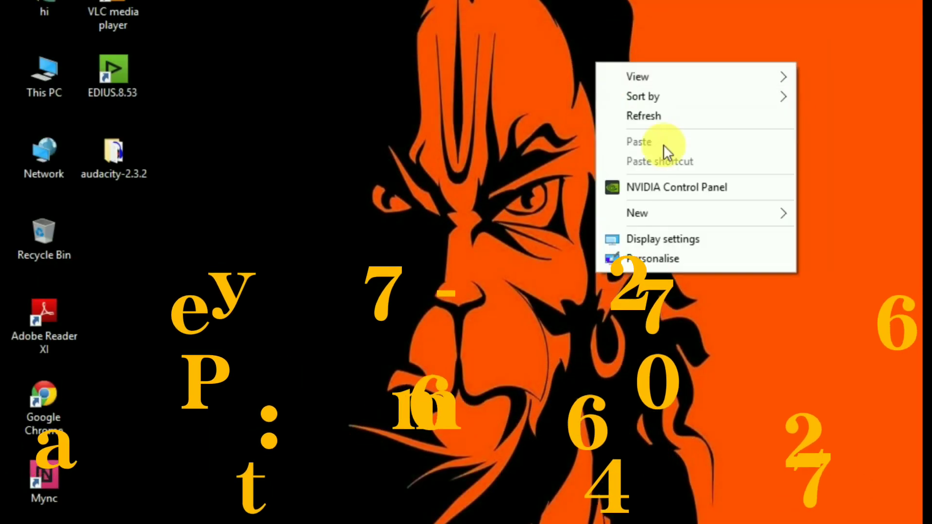
left_click(665, 116)
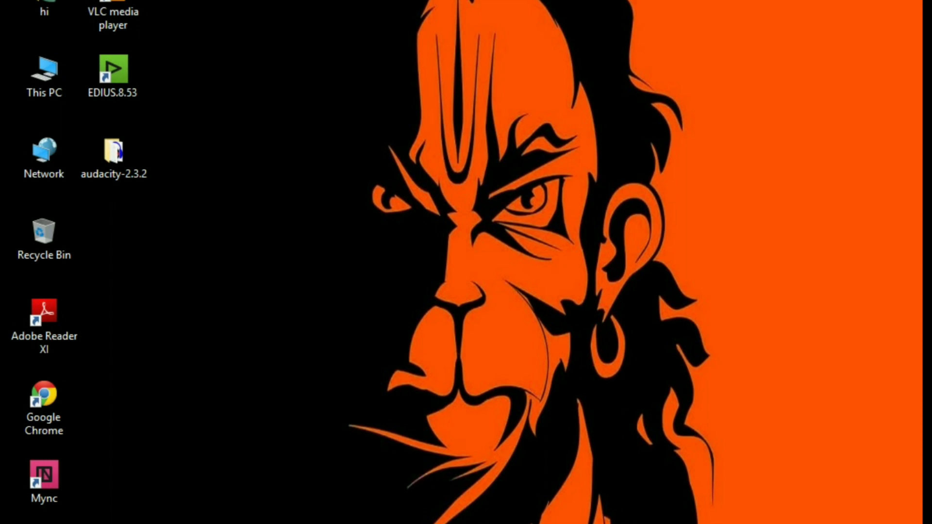
right_click(292, 125)
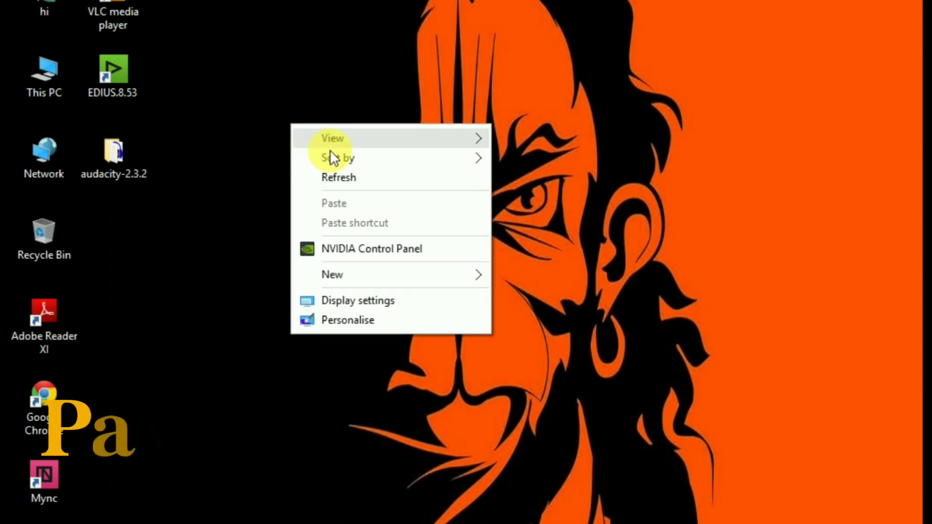
right_click(344, 169)
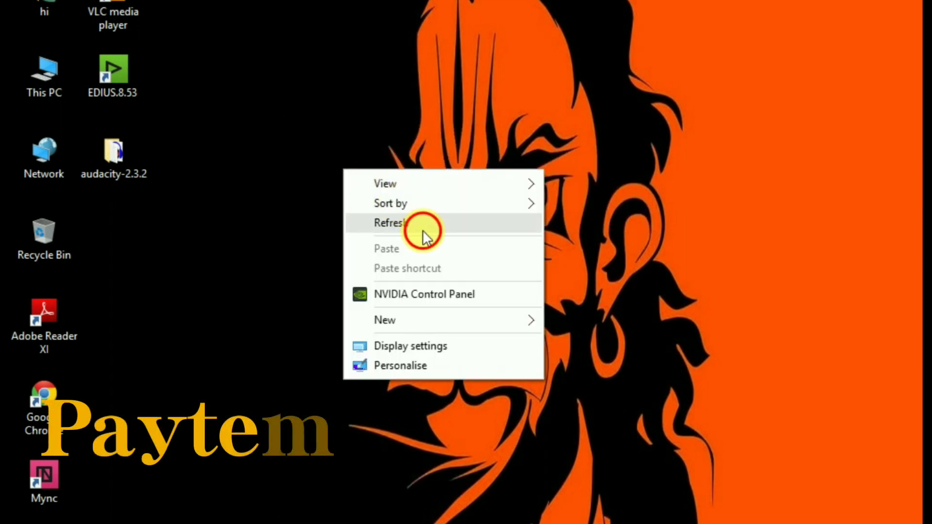
right_click(330, 165)
right_click(390, 221)
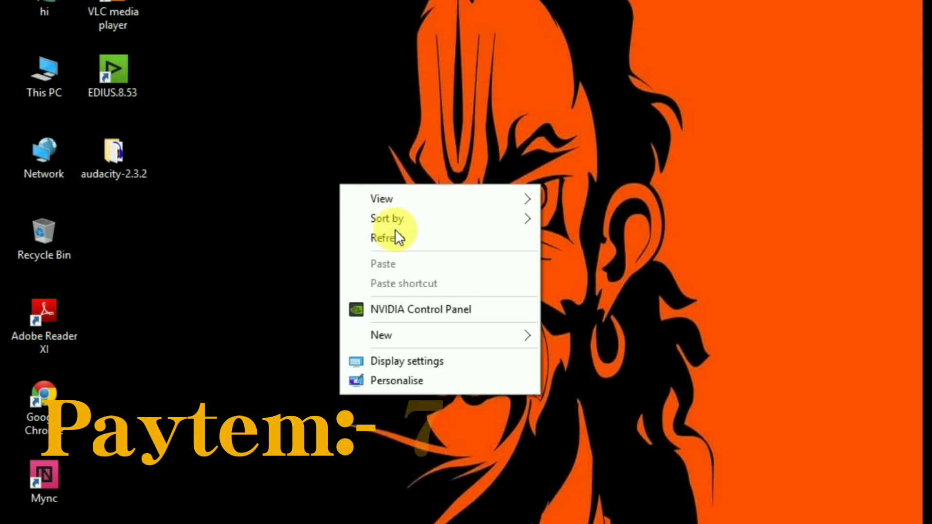
right_click(405, 220)
right_click(292, 168)
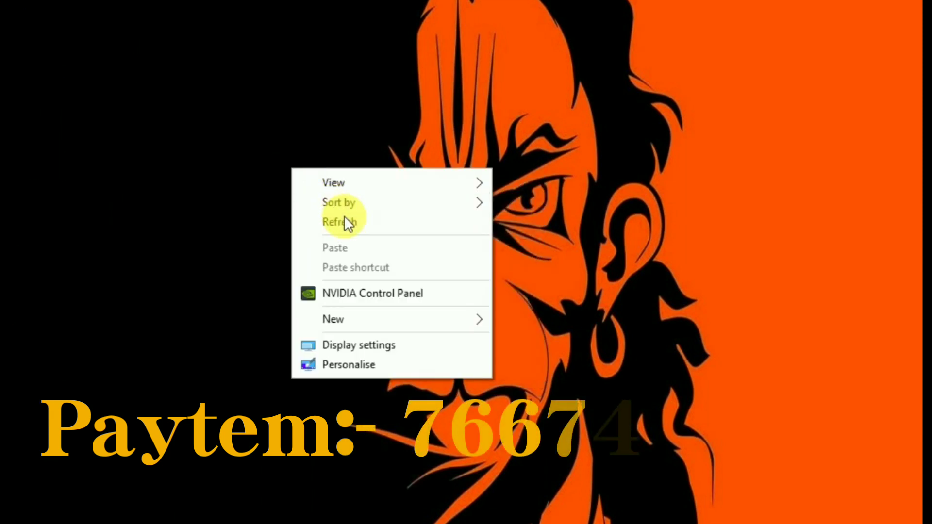
right_click(313, 151)
left_click(367, 205)
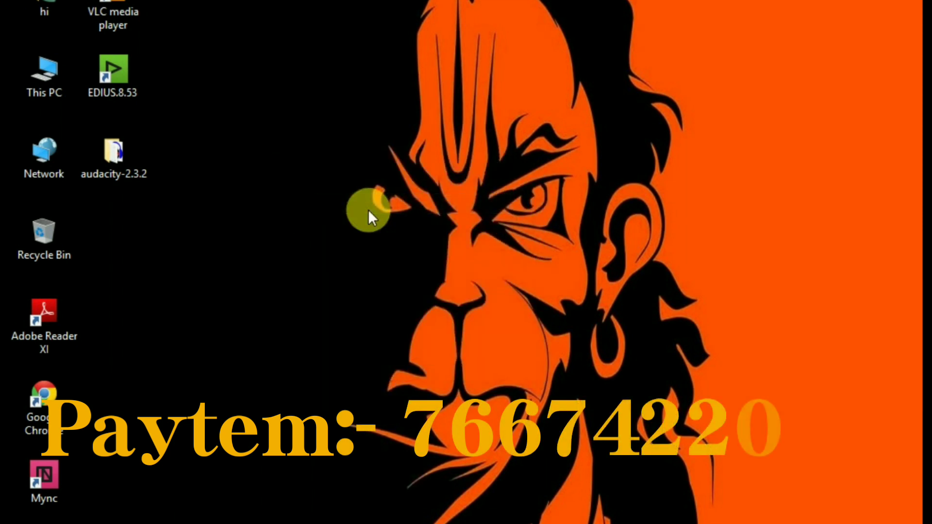
right_click(359, 181)
left_click(406, 234)
right_click(344, 204)
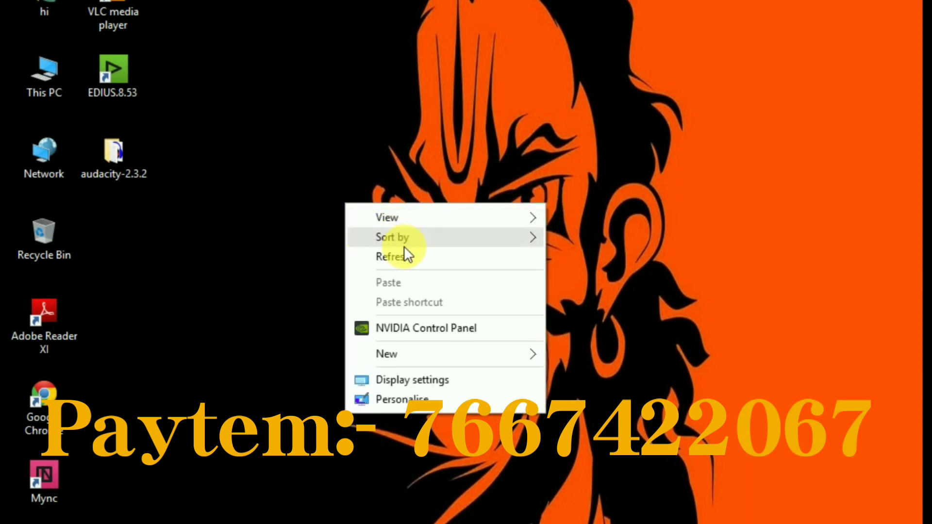
mouse_move(405, 245)
left_click(430, 262)
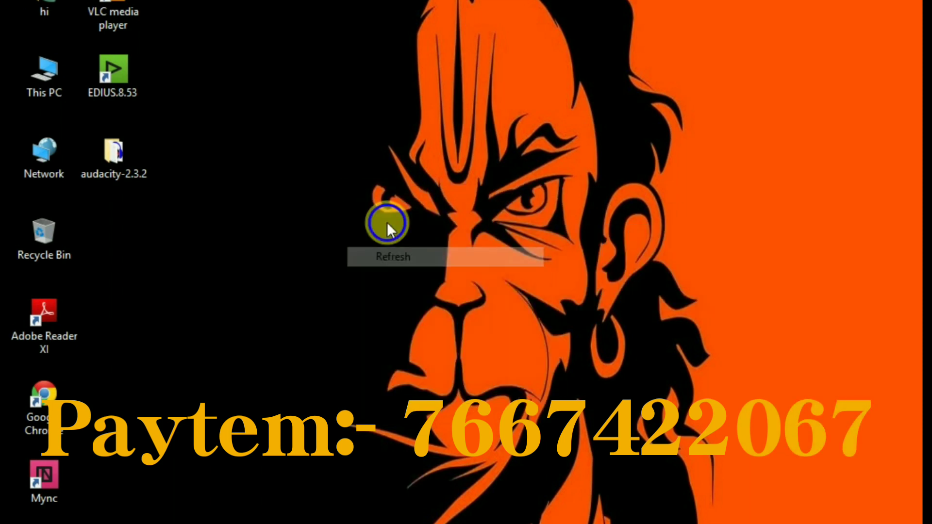
right_click(387, 223)
left_click(442, 281)
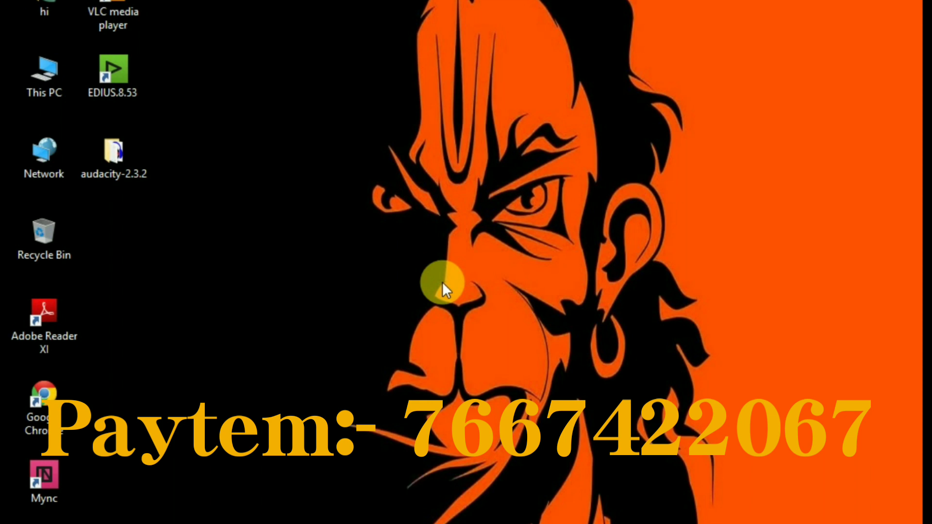